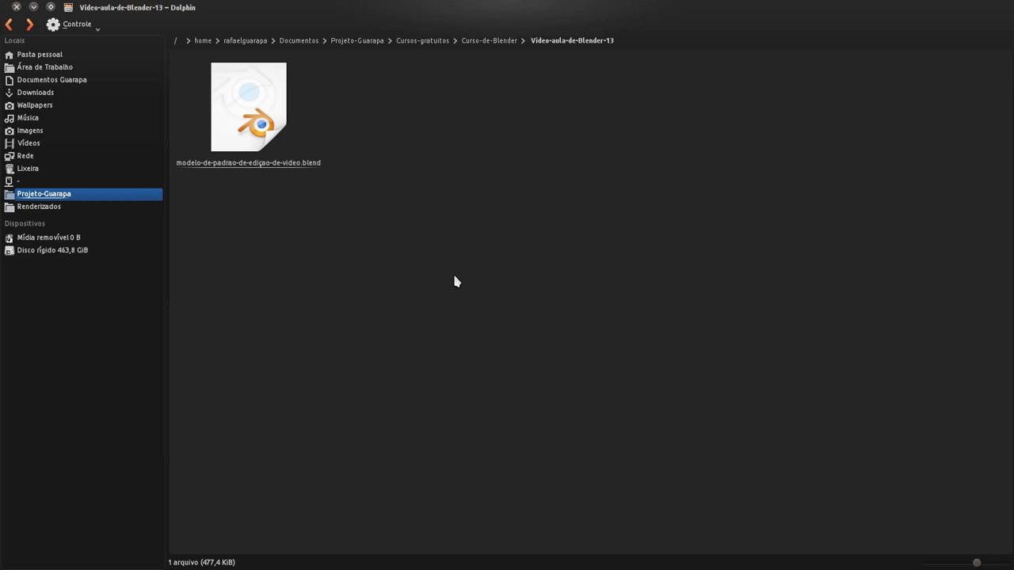
Minimize the Dolphin file manager and launch Blender 2.71 from the desktop icon
{"action": "left_click", "coordinate": [279, 162]}
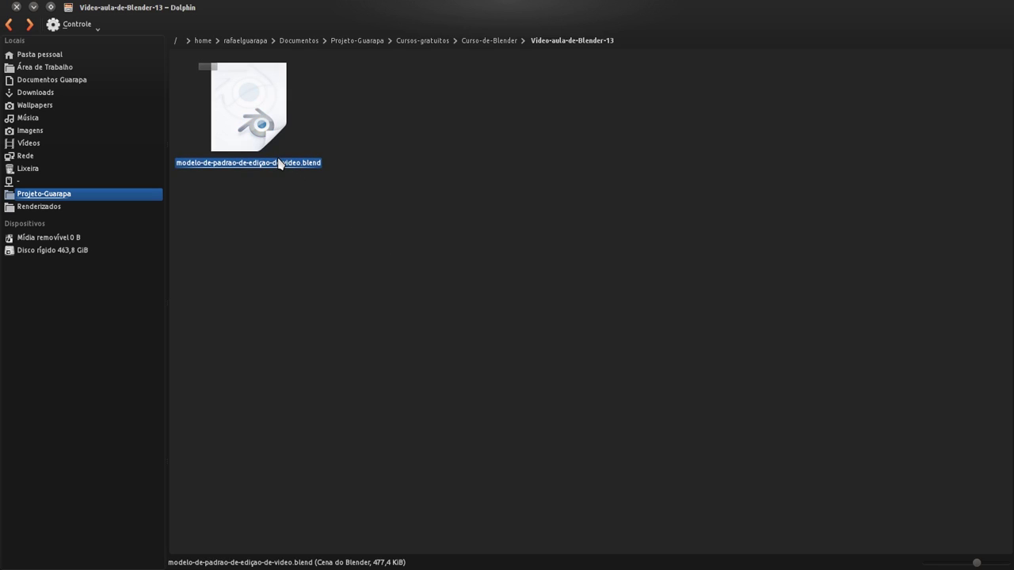
{"action": "left_click", "coordinate": [314, 235]}
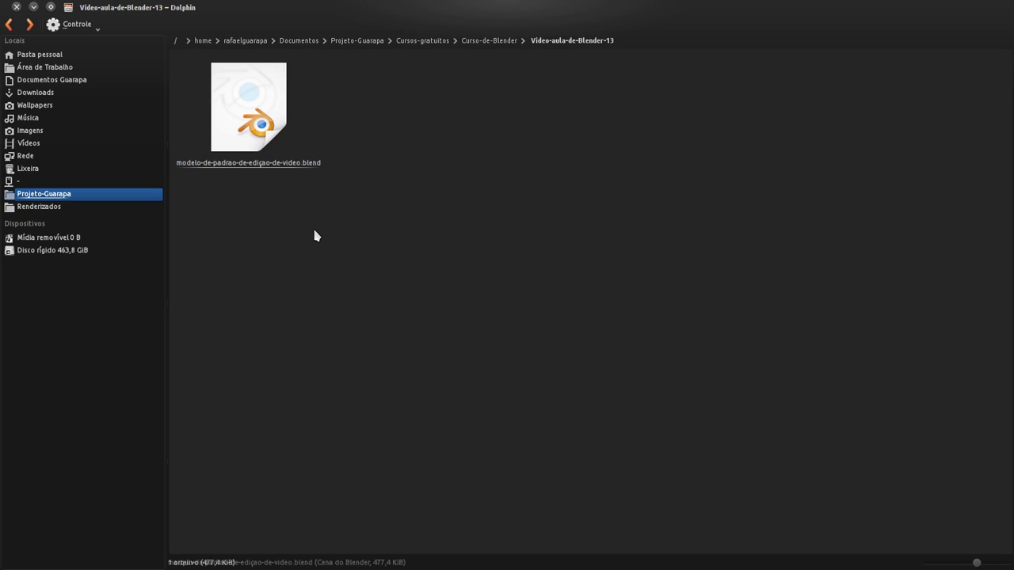
{"action": "left_click", "coordinate": [33, 7]}
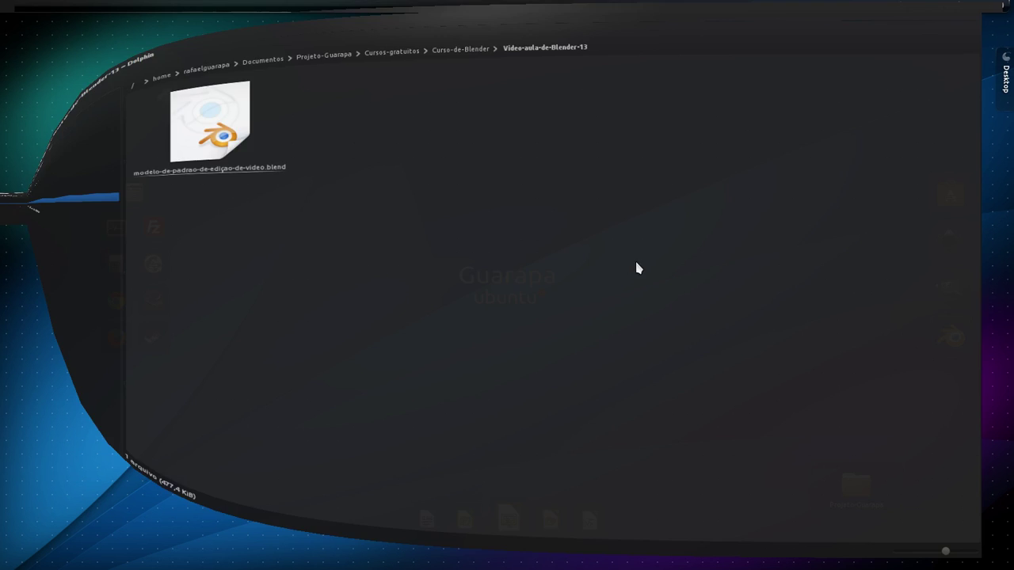
{"action": "left_click", "coordinate": [955, 338]}
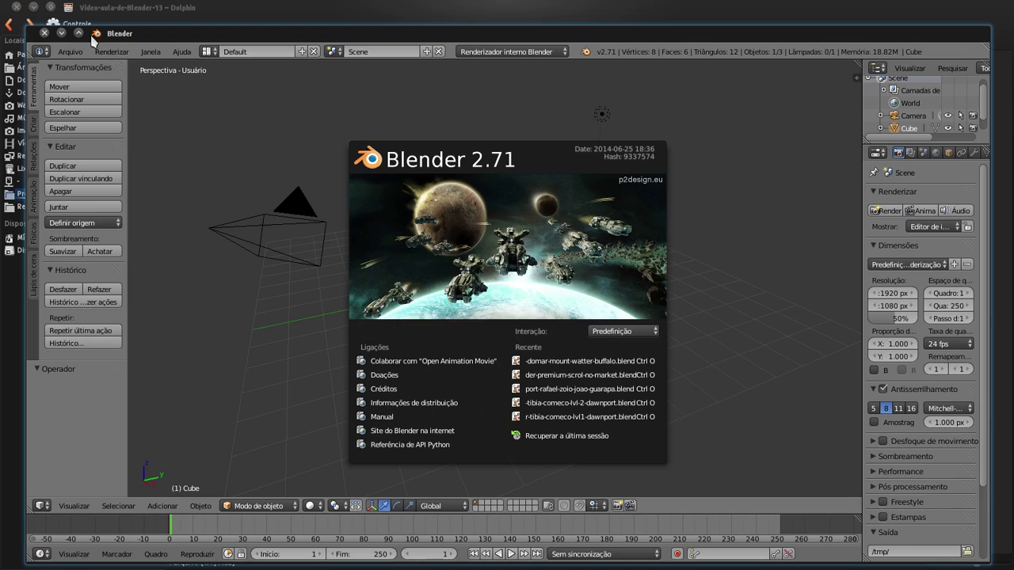
Maximize Blender, dismiss the 2.71 splash screen, and choose the Video Editing screen layout
{"action": "left_click", "coordinate": [79, 33]}
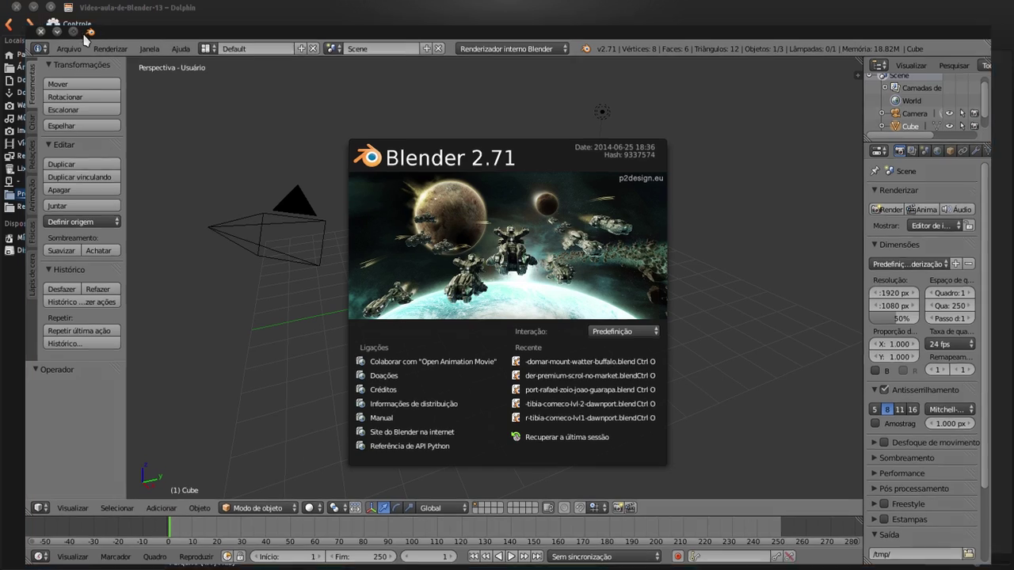
{"action": "left_click", "coordinate": [223, 195]}
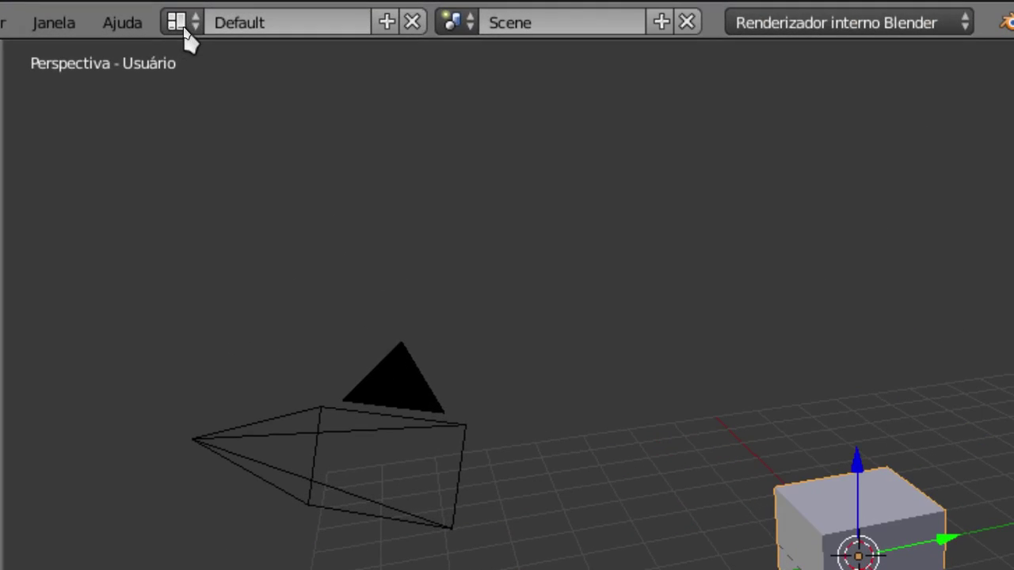
{"action": "left_click", "coordinate": [183, 28]}
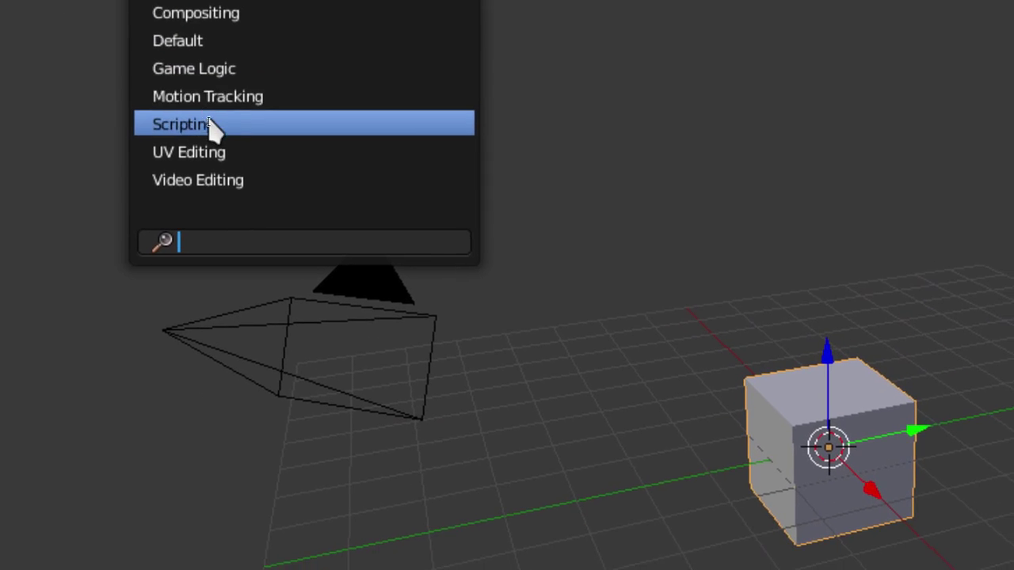
{"action": "left_click", "coordinate": [261, 290]}
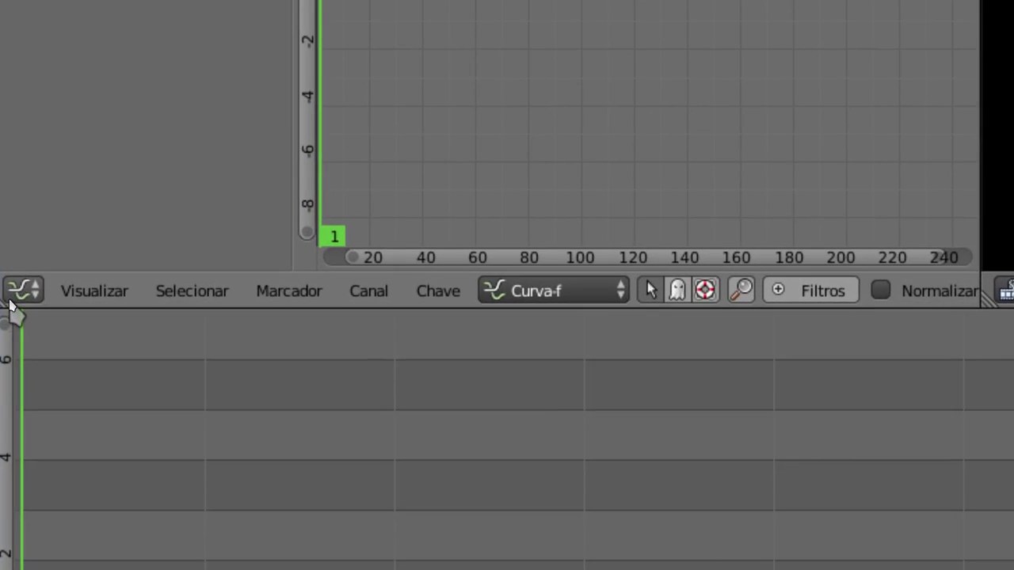
Change the graph editor area to a Properties editor displaying the Render settings
{"action": "left_click", "coordinate": [11, 296]}
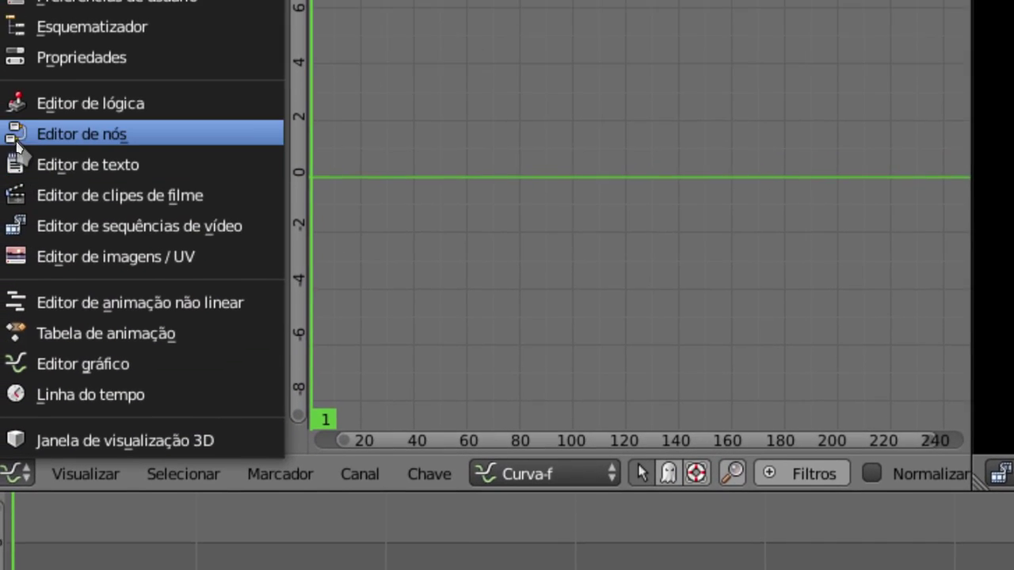
{"action": "left_click", "coordinate": [23, 109]}
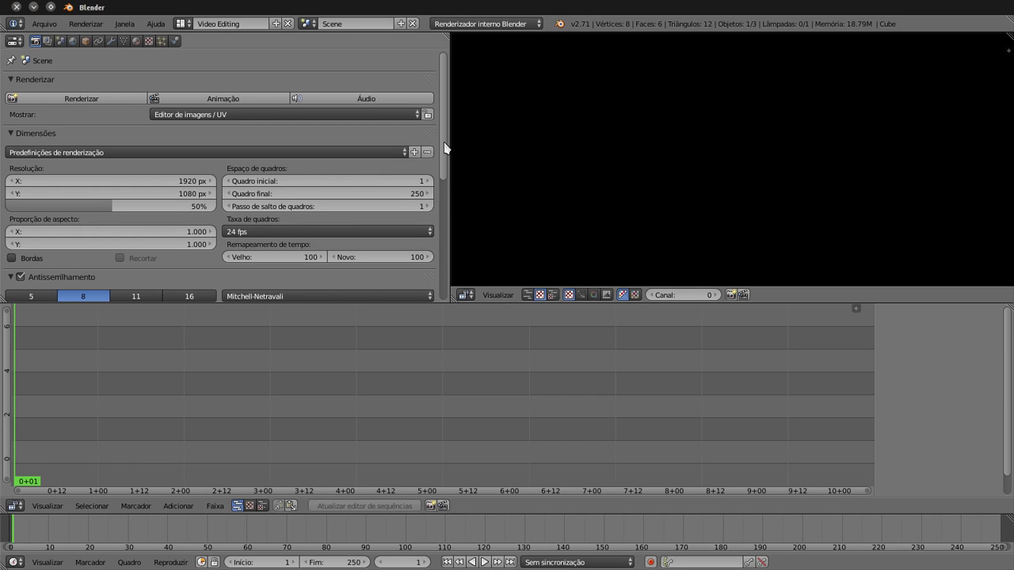
{"action": "left_click_drag", "start_coordinate": [443, 150], "coordinate": [444, 269]}
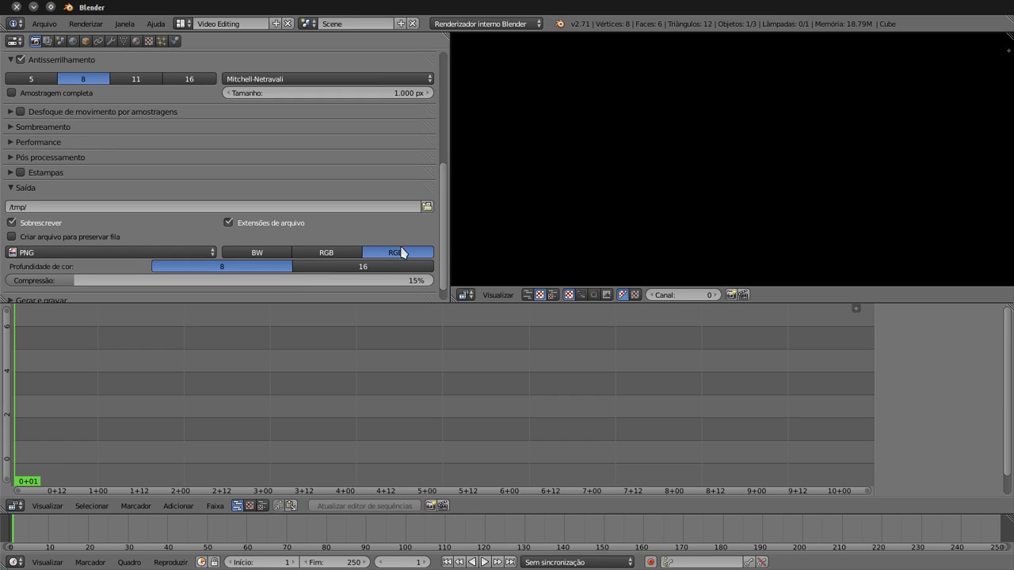
{"action": "scroll", "coordinate": [444, 239], "scroll_direction": "up", "scroll_amount": 1}
{"action": "left_click_drag", "start_coordinate": [443, 240], "coordinate": [436, 106]}
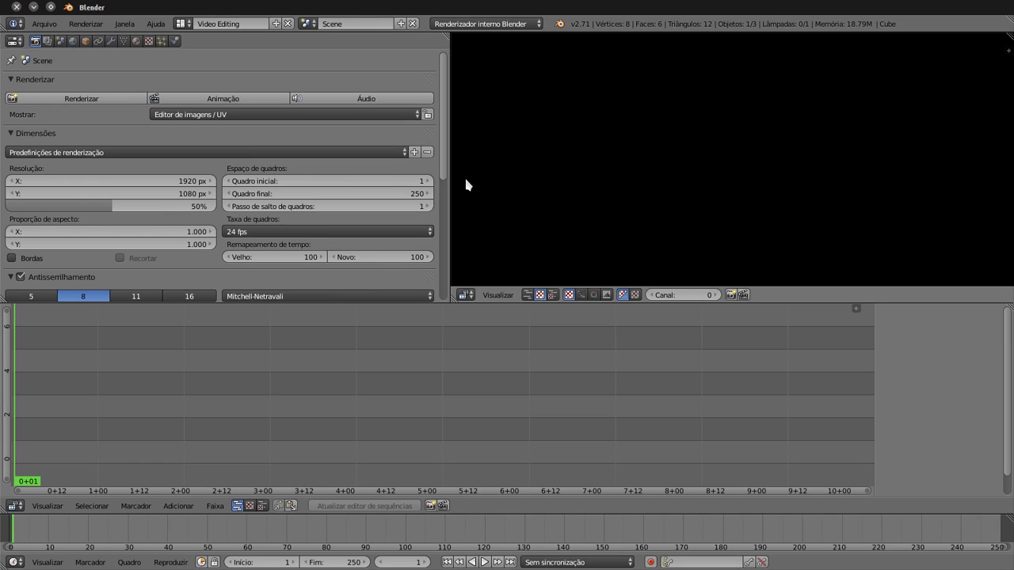
Change the render resolution from 1920×1080 to 1280×720 px in Dimensions
{"action": "left_click", "coordinate": [49, 180]}
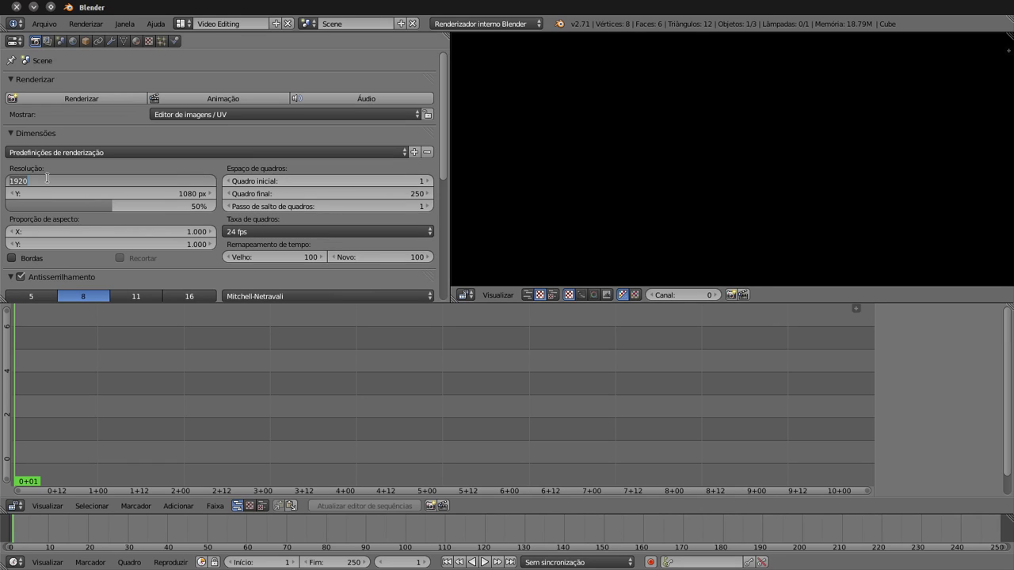
{"action": "type", "text": "128"}
{"action": "left_click", "coordinate": [69, 191]}
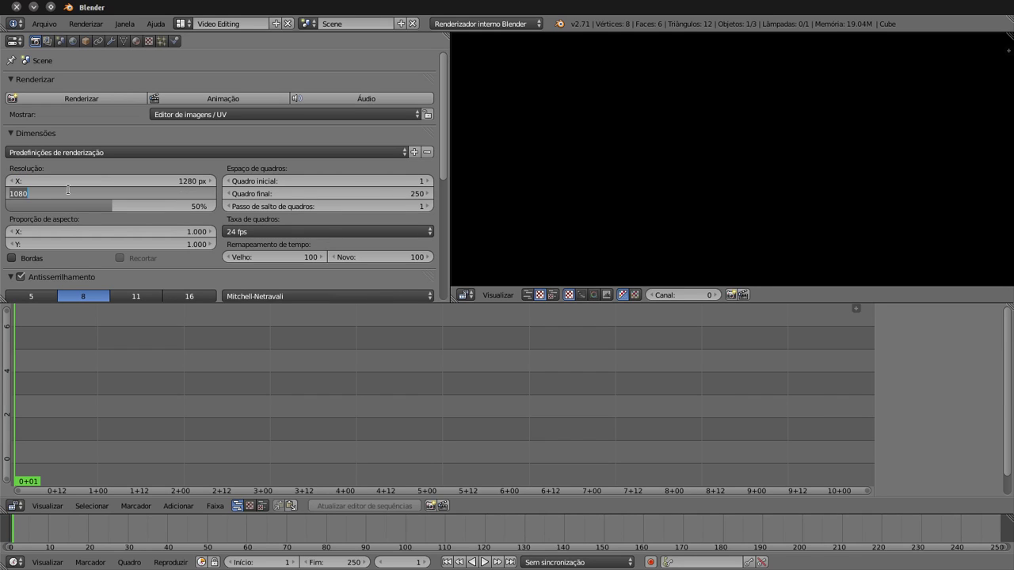
{"action": "type", "text": "720"}
{"action": "key", "text": "Return"}
{"action": "left_click", "coordinate": [85, 178]}
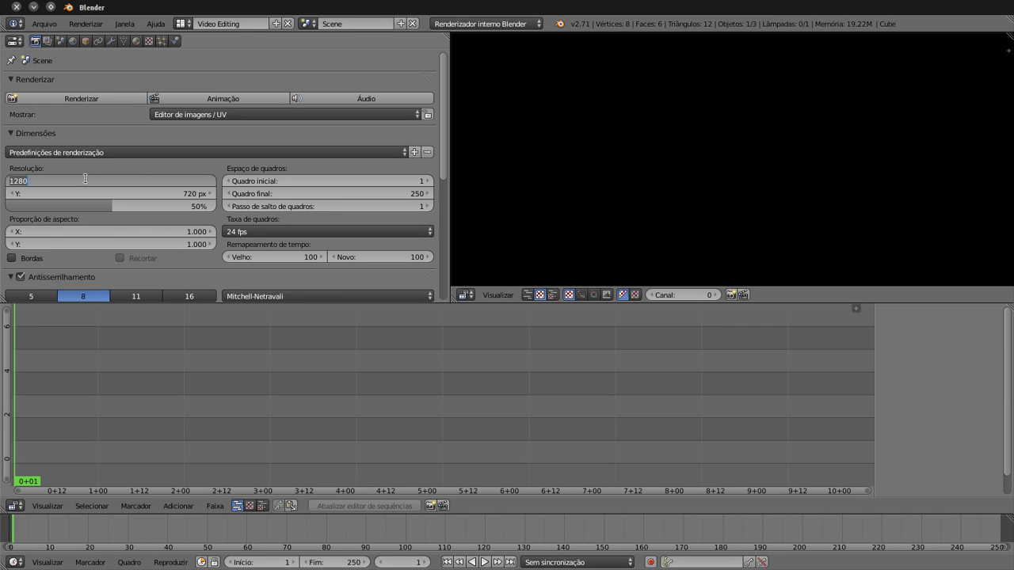
Close Blender and hide the Dolphin file manager window
{"action": "left_click", "coordinate": [18, 8]}
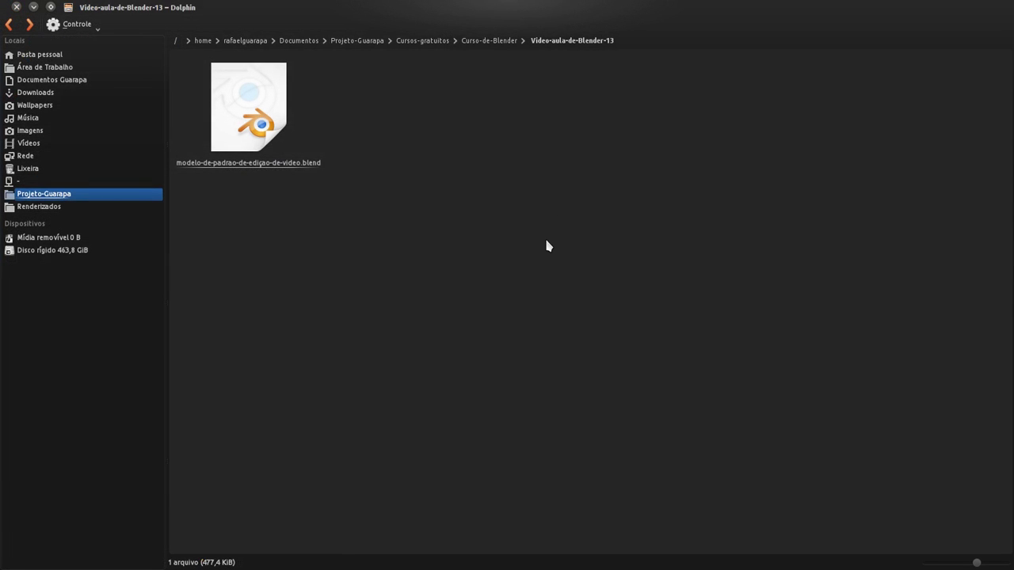
{"action": "key", "text": "ctrl+q"}
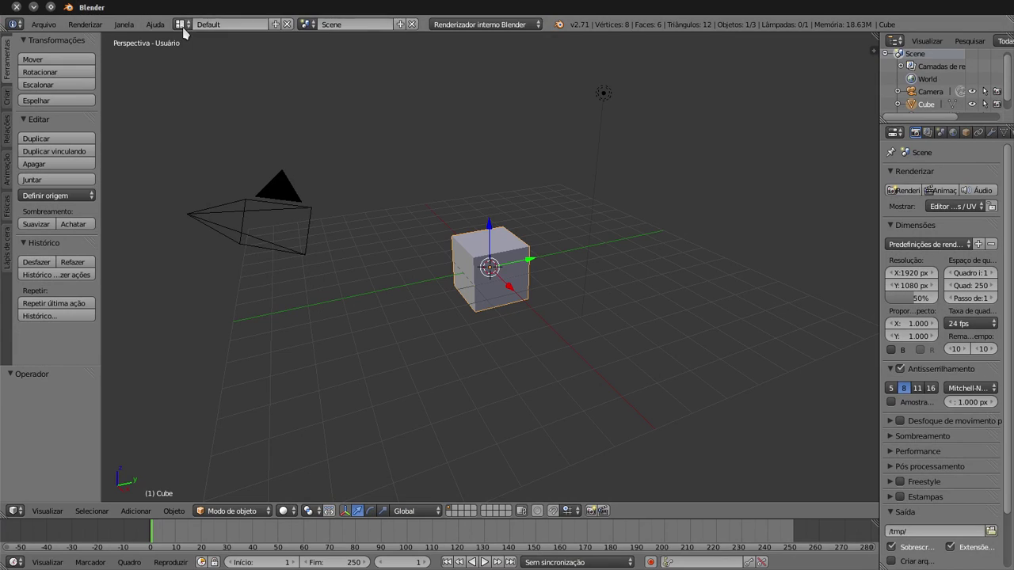
Redo the Video Editing layout with Properties replacing the graph editor, then select the .blend in Dolphin
{"action": "left_click", "coordinate": [181, 24]}
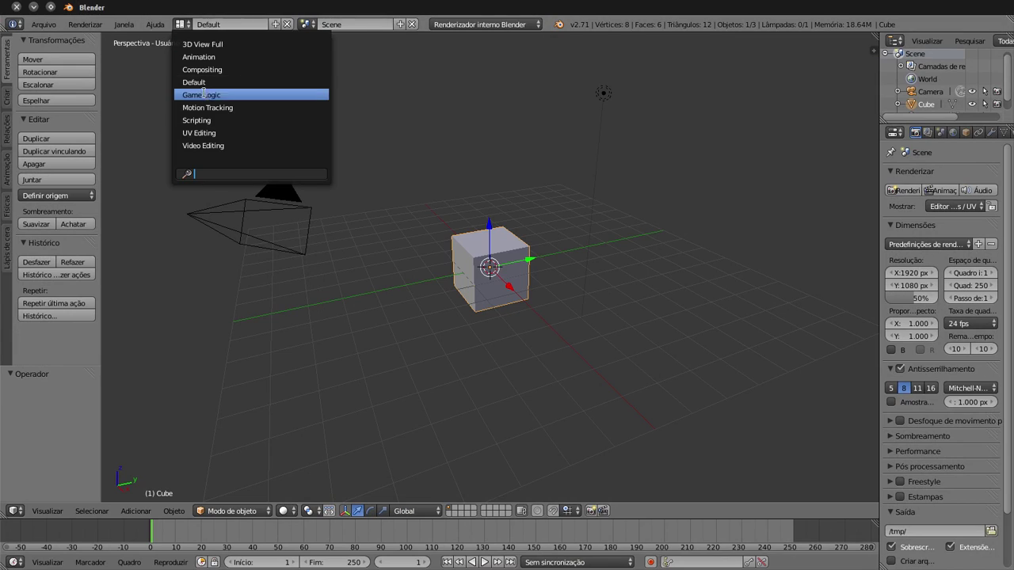
{"action": "left_click", "coordinate": [222, 145]}
{"action": "left_click", "coordinate": [15, 294]}
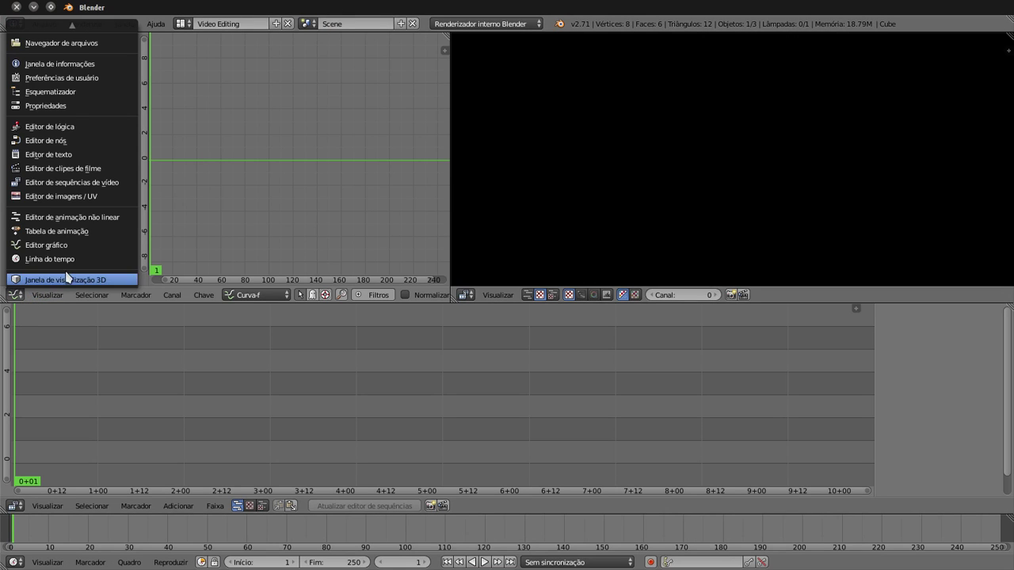
{"action": "left_click", "coordinate": [47, 105]}
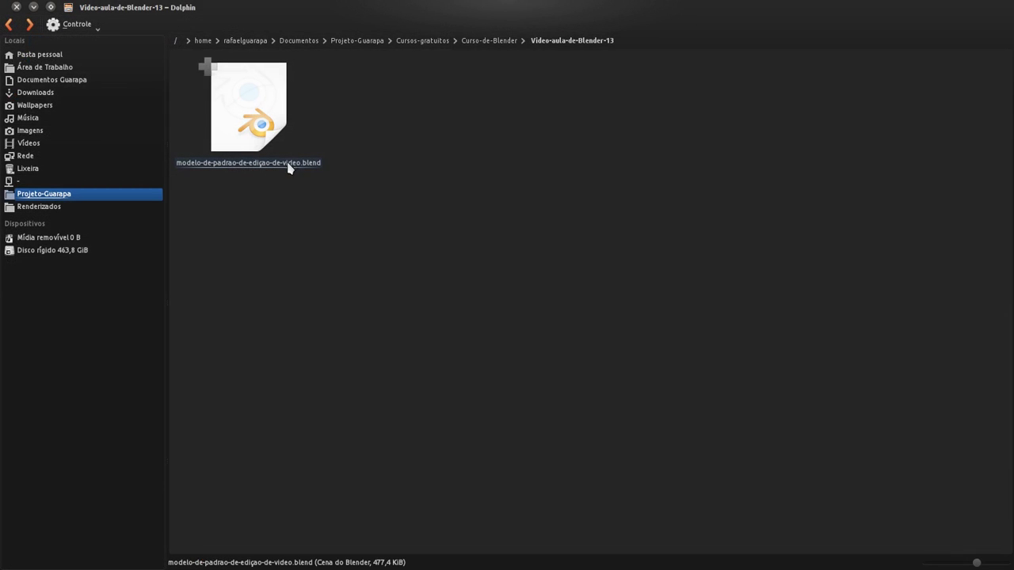
{"action": "left_click", "coordinate": [286, 165]}
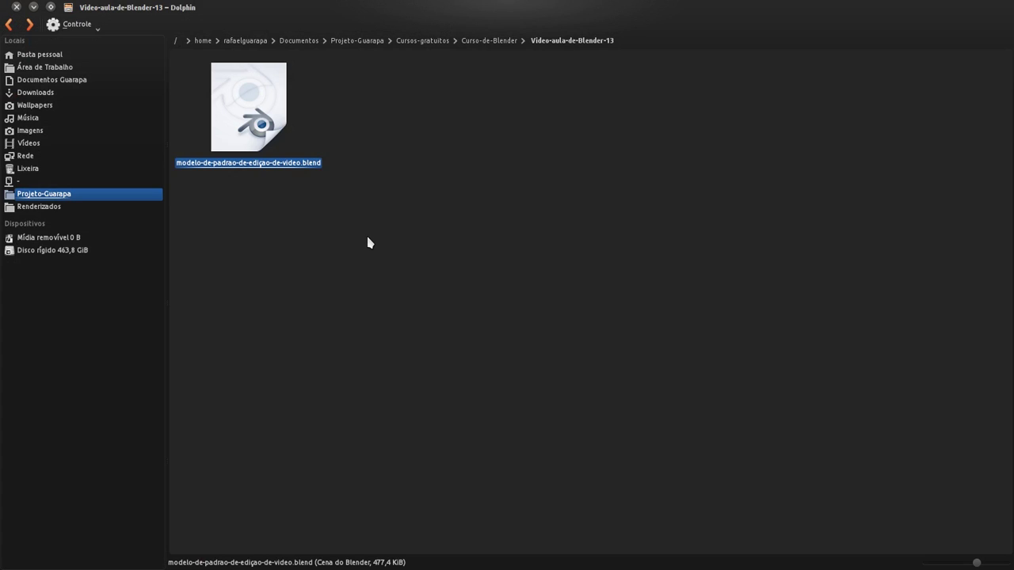
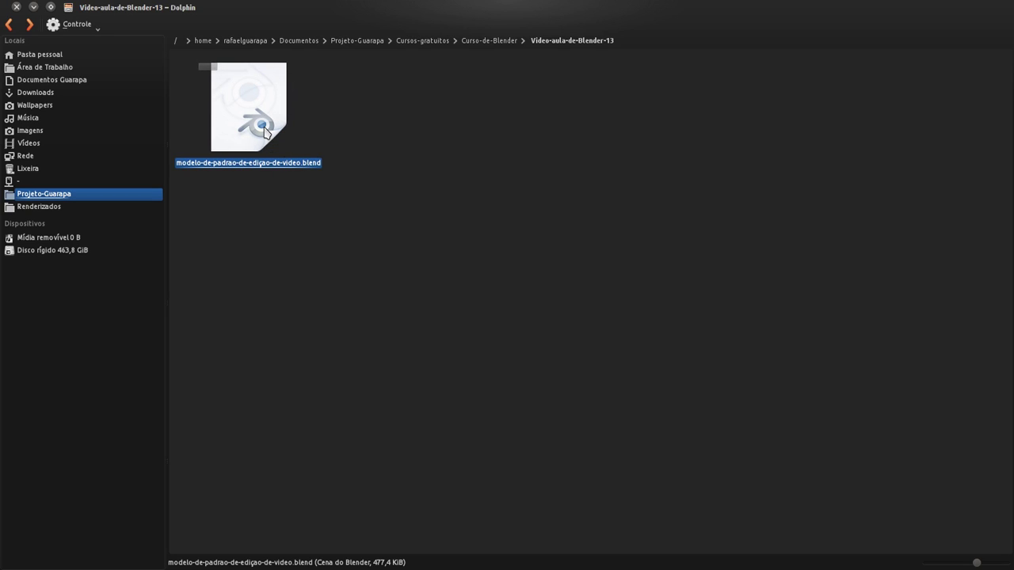
Open the template .blend in a maximized Blender and split the properties area to add a Graph Editor
{"action": "double_click", "coordinate": [265, 132]}
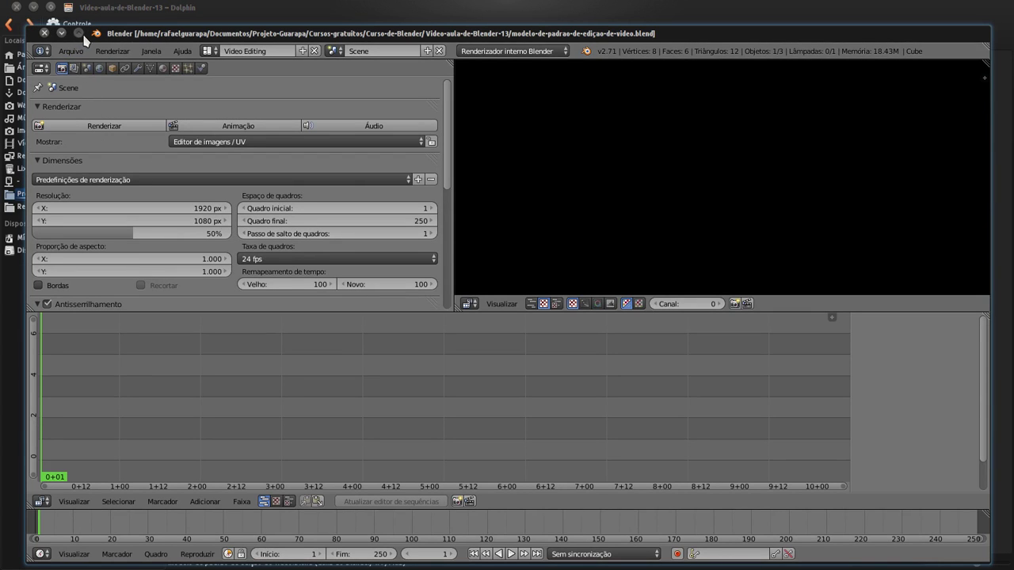
{"action": "left_click", "coordinate": [78, 33]}
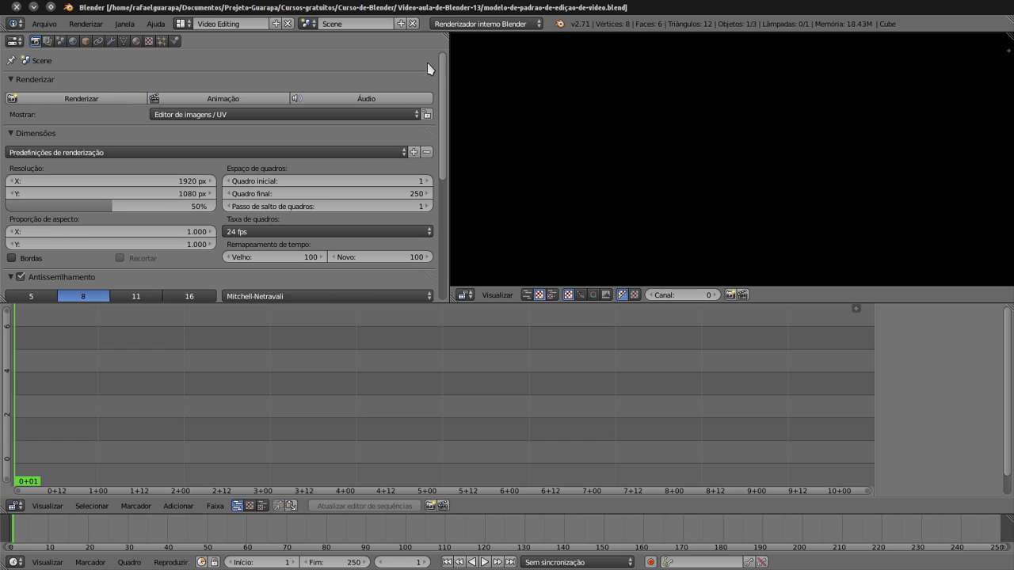
{"action": "left_click_drag", "start_coordinate": [446, 37], "coordinate": [274, 57]}
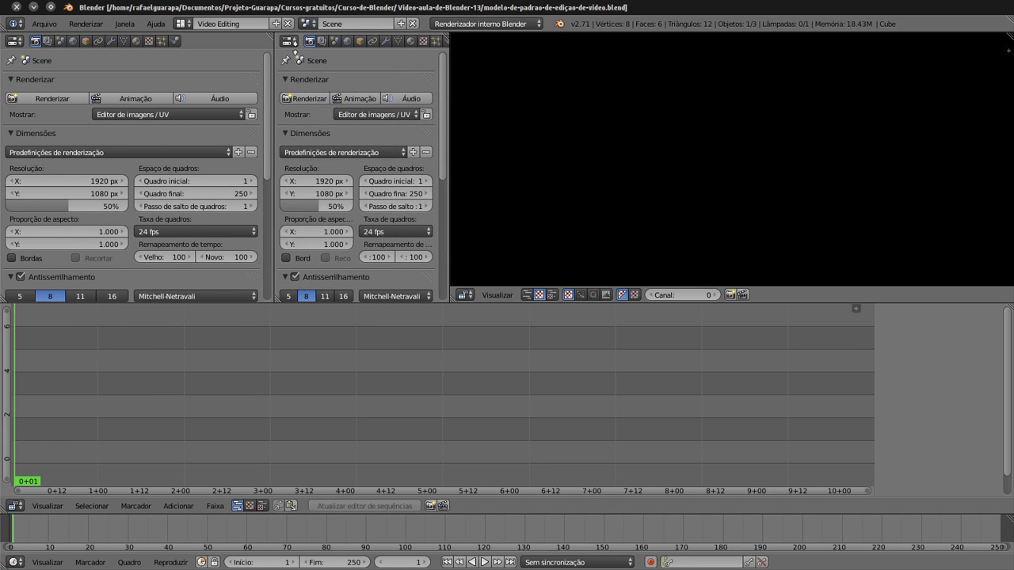
{"action": "left_click", "coordinate": [289, 41]}
{"action": "left_click", "coordinate": [321, 92]}
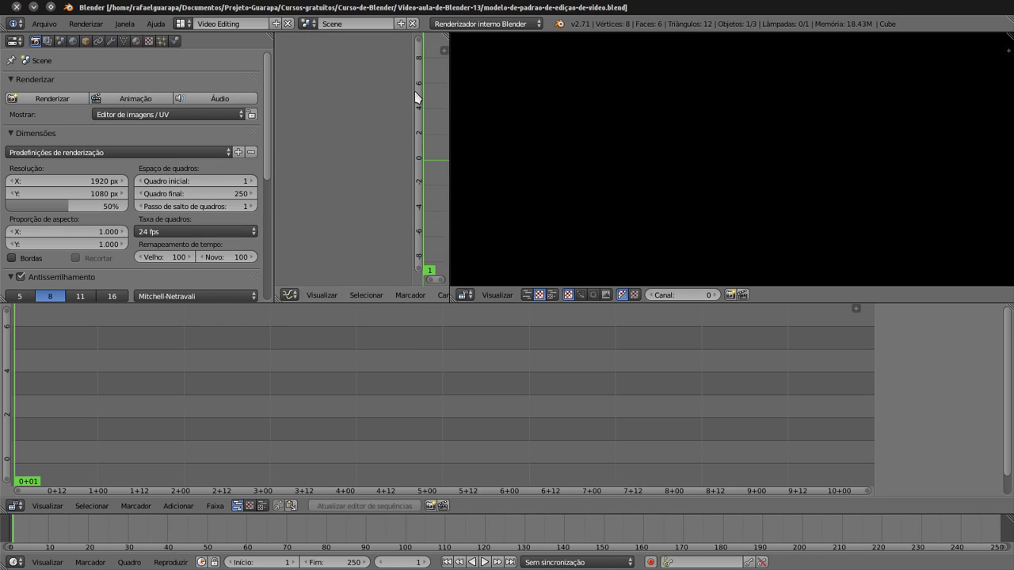
{"action": "left_click_drag", "start_coordinate": [413, 92], "coordinate": [444, 120]}
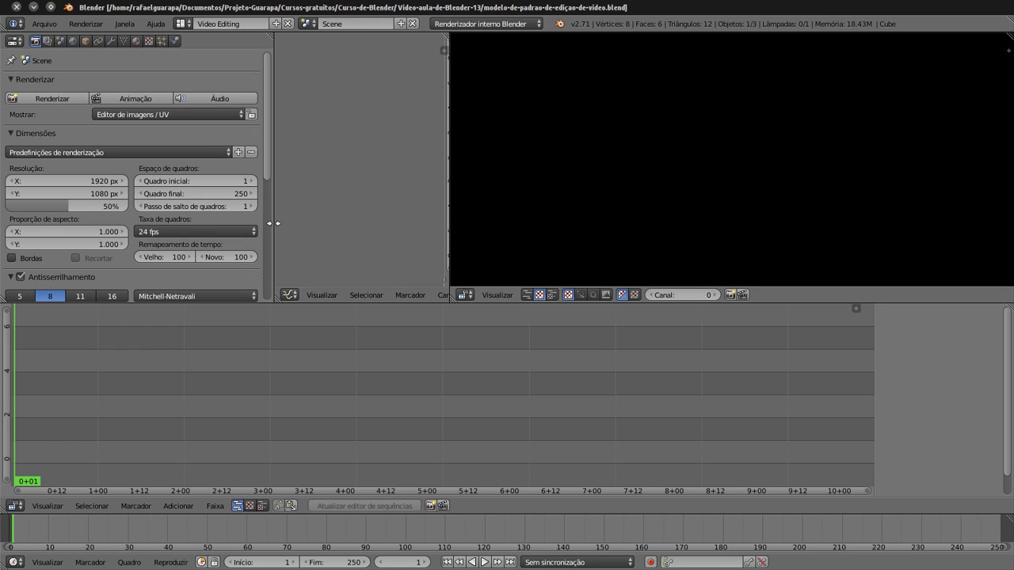
{"action": "left_click_drag", "start_coordinate": [275, 225], "coordinate": [436, 248]}
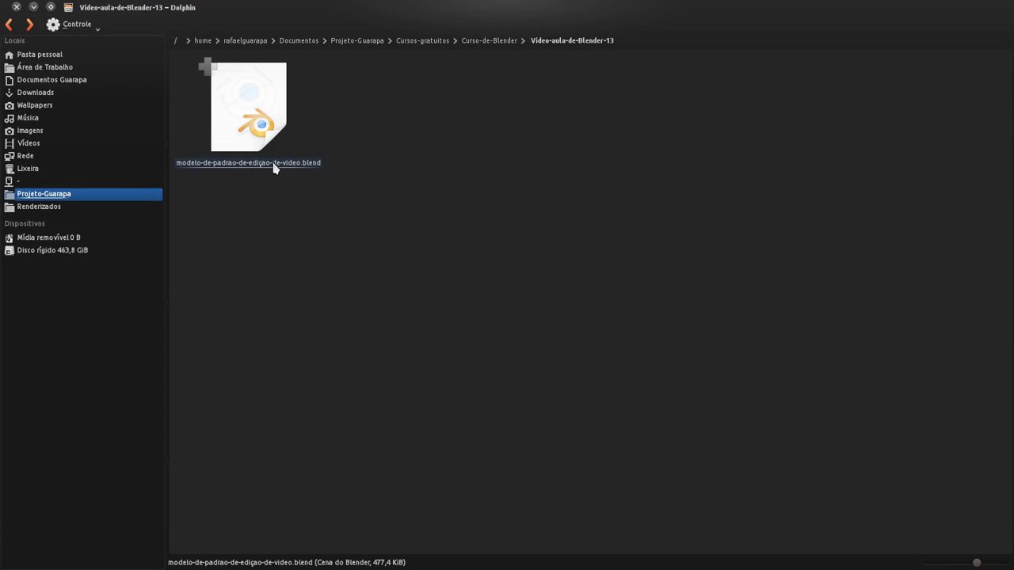
Copy the template .blend file and go up to the Curso-de-Blender folder
{"action": "left_click", "coordinate": [266, 163]}
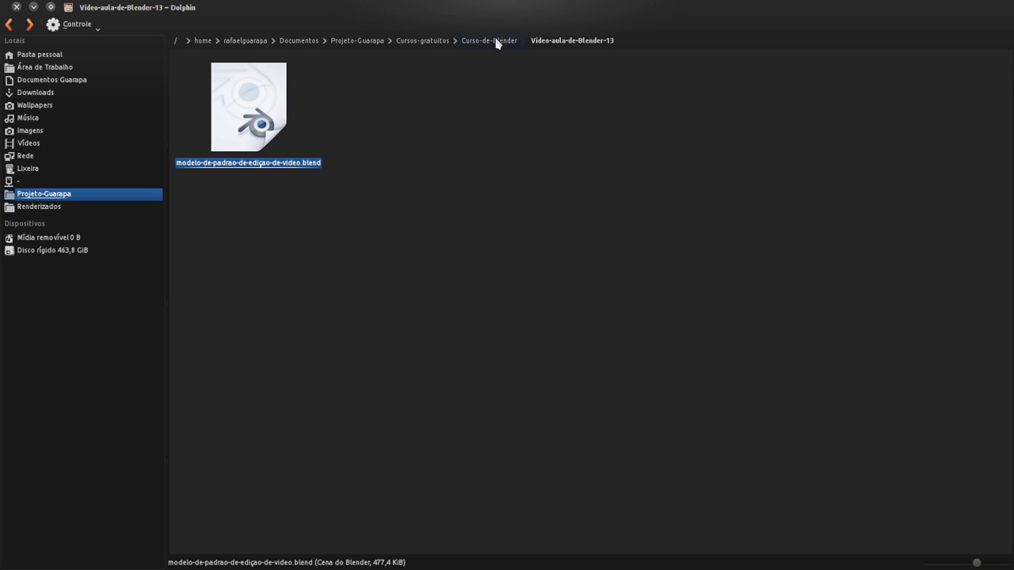
{"action": "left_click", "coordinate": [414, 234]}
{"action": "left_click", "coordinate": [249, 164]}
{"action": "right_click", "coordinate": [249, 164]}
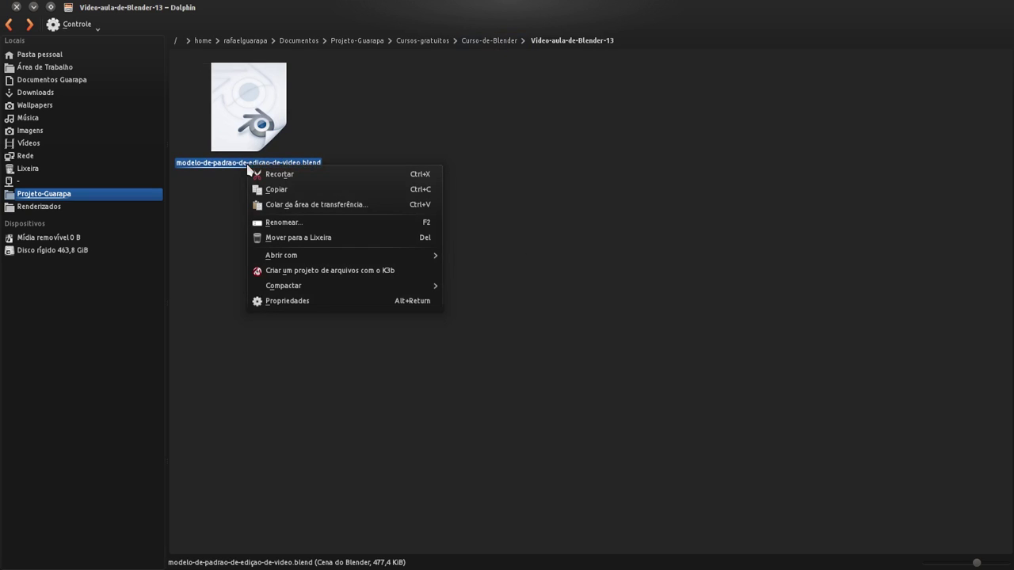
{"action": "left_click", "coordinate": [282, 223]}
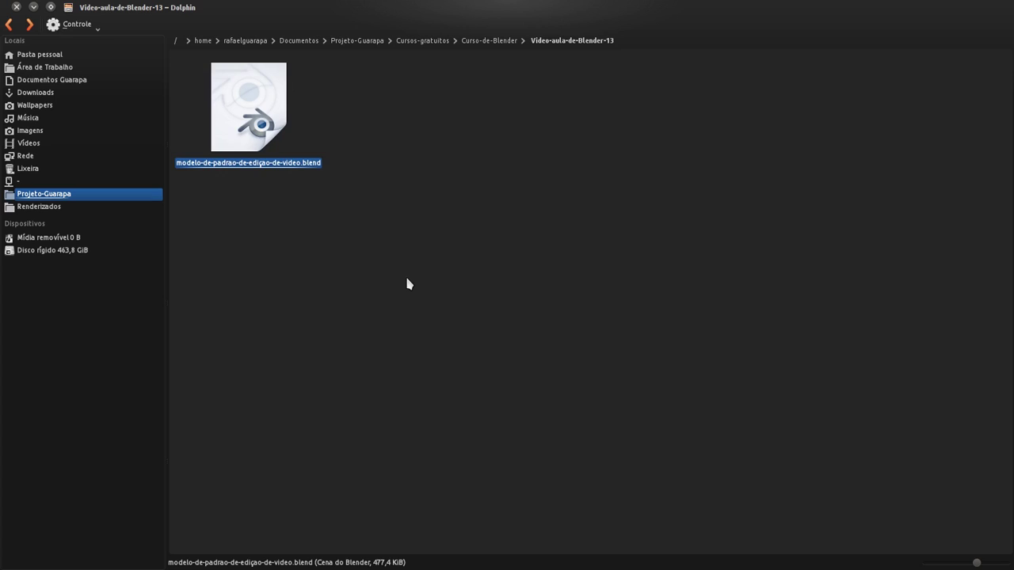
{"action": "left_click", "coordinate": [366, 253]}
{"action": "key", "text": "BackSpace"}
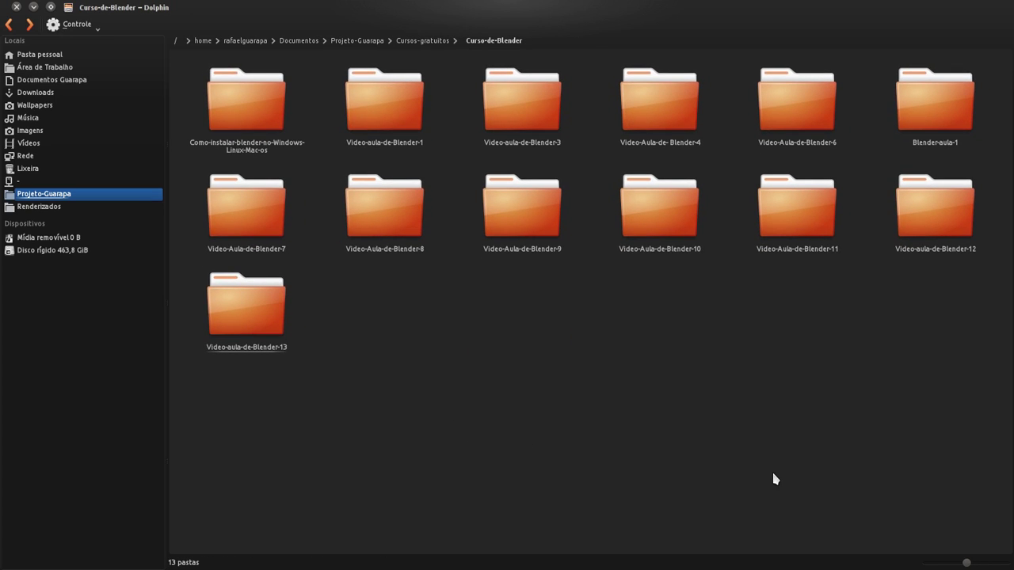
Create a new Video-aula-14 folder and paste the template copy into it
{"action": "right_click", "coordinate": [447, 436]}
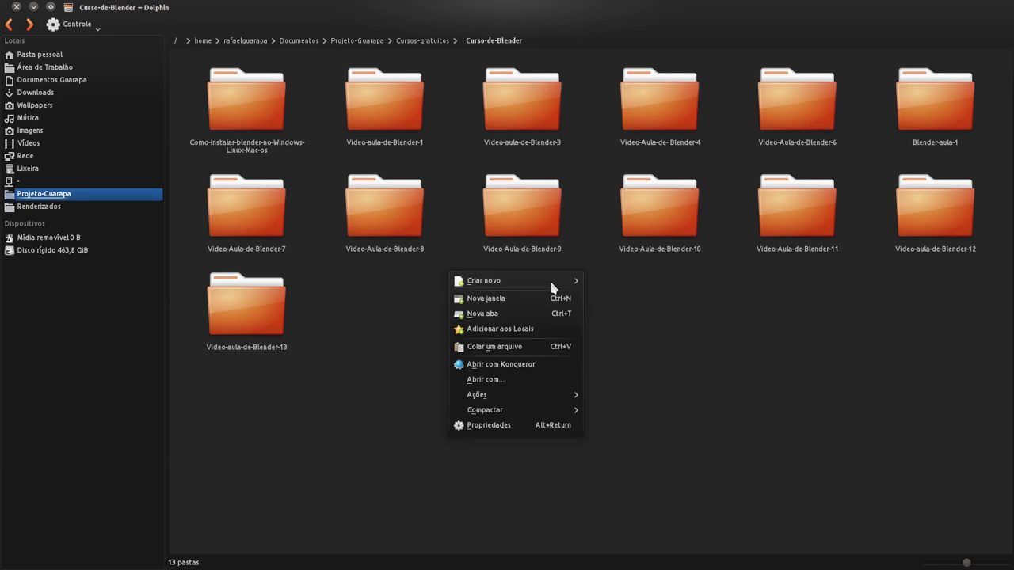
{"action": "mouse_move", "coordinate": [555, 282]}
{"action": "left_click", "coordinate": [599, 286]}
{"action": "type", "text": "V"}
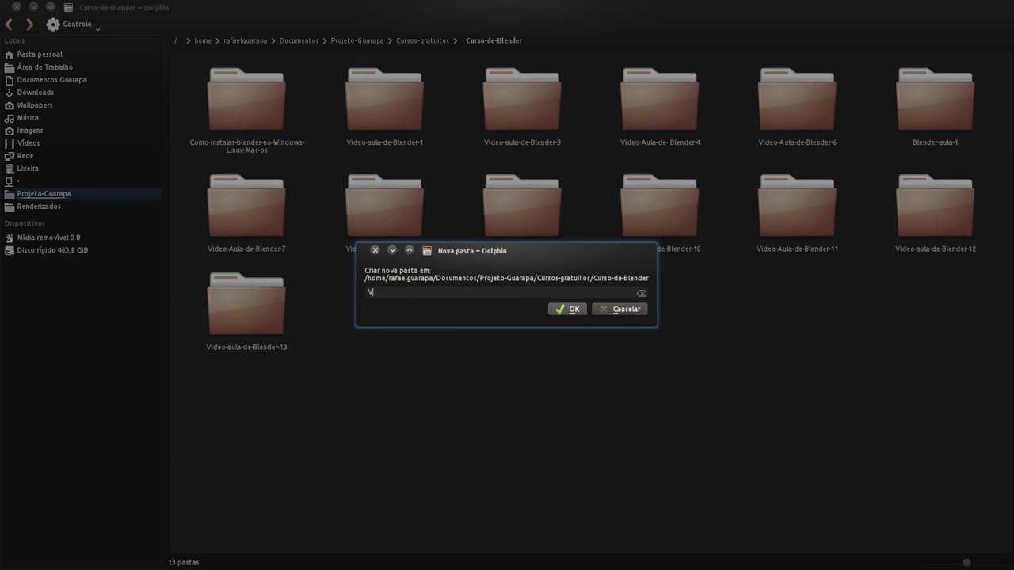
{"action": "type", "text": "deo-aula"}
{"action": "type", "text": "14"}
{"action": "key", "text": "Return"}
{"action": "key", "text": "Return"}
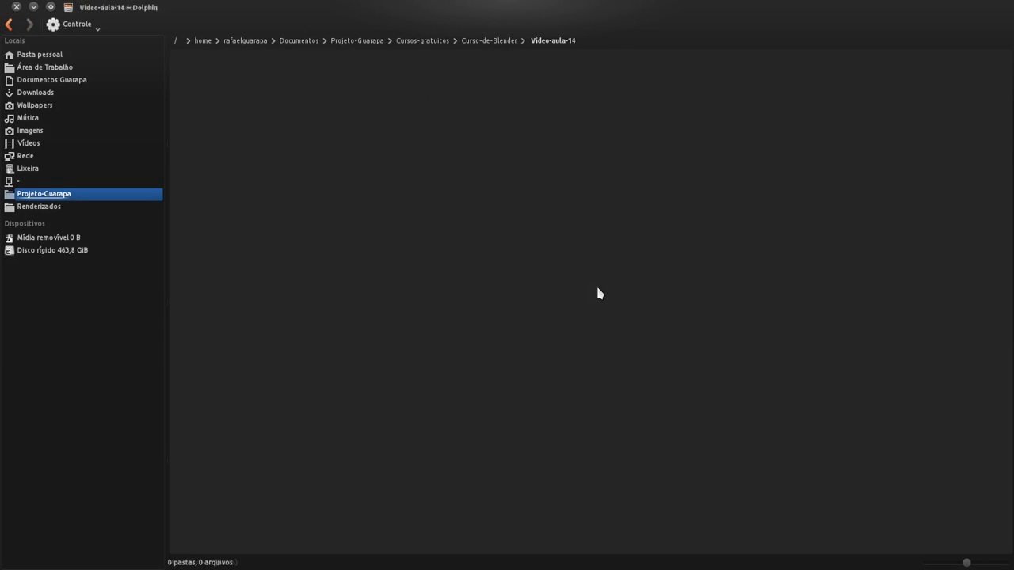
{"action": "key", "text": "ctrl+v"}
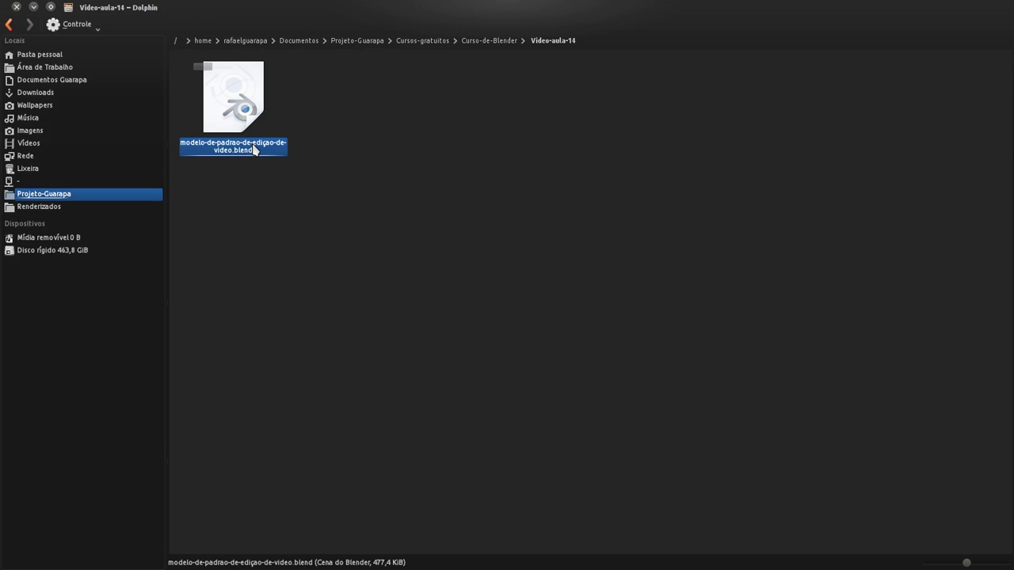
{"action": "left_click", "coordinate": [254, 150]}
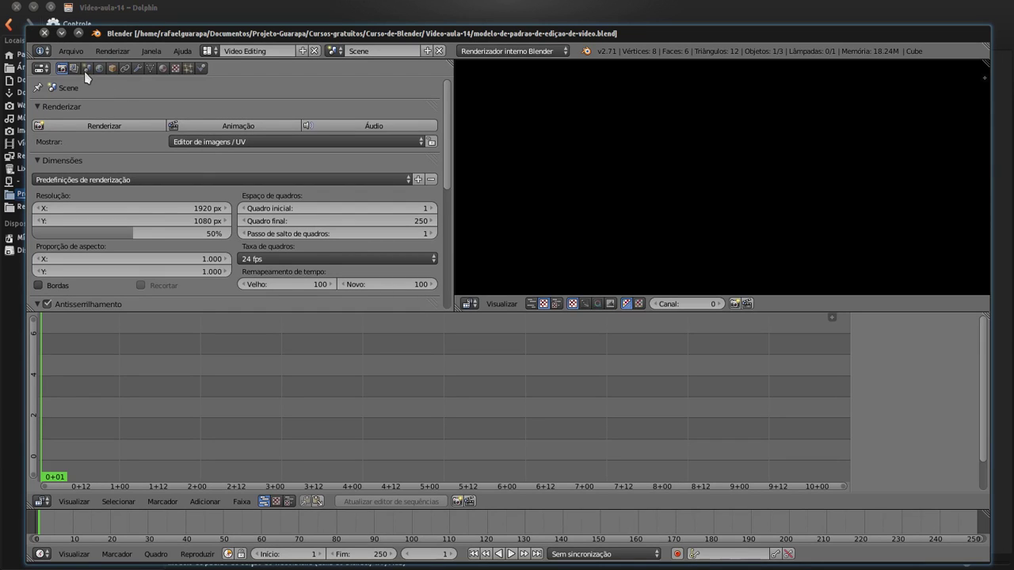
{"action": "left_click", "coordinate": [79, 34]}
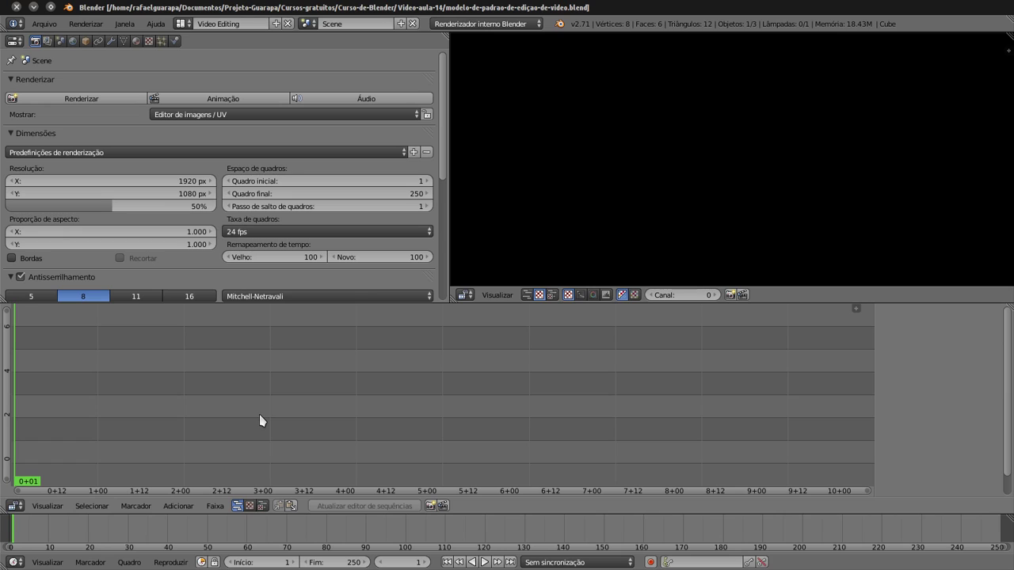
{"action": "key", "text": "alt+F4"}
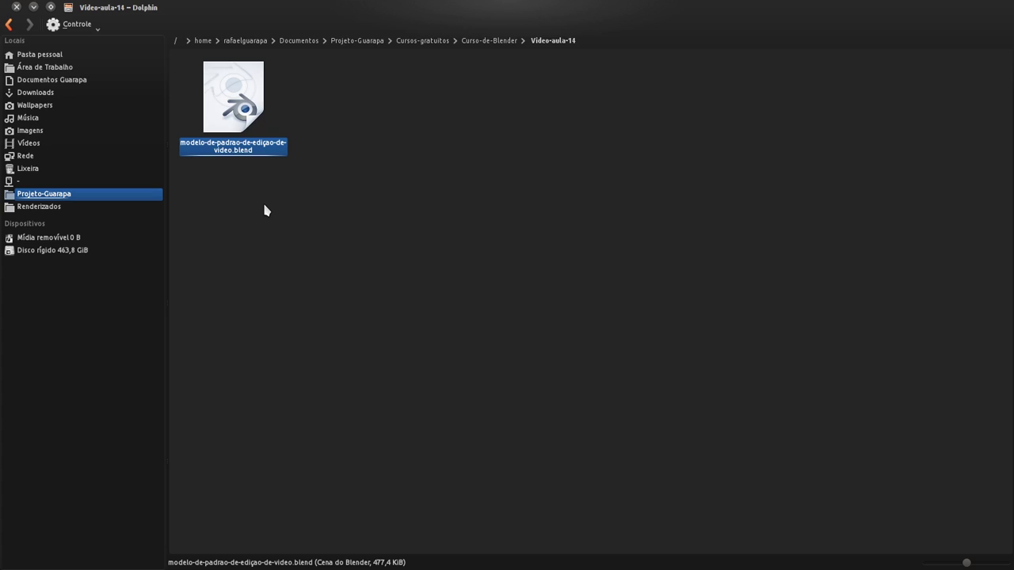
From Curso-de-Blender, open the Video-aula-de-Blender-13 template .blend in a maximized Blender window
{"action": "left_click", "coordinate": [265, 210]}
{"action": "key", "text": "BackSpace"}
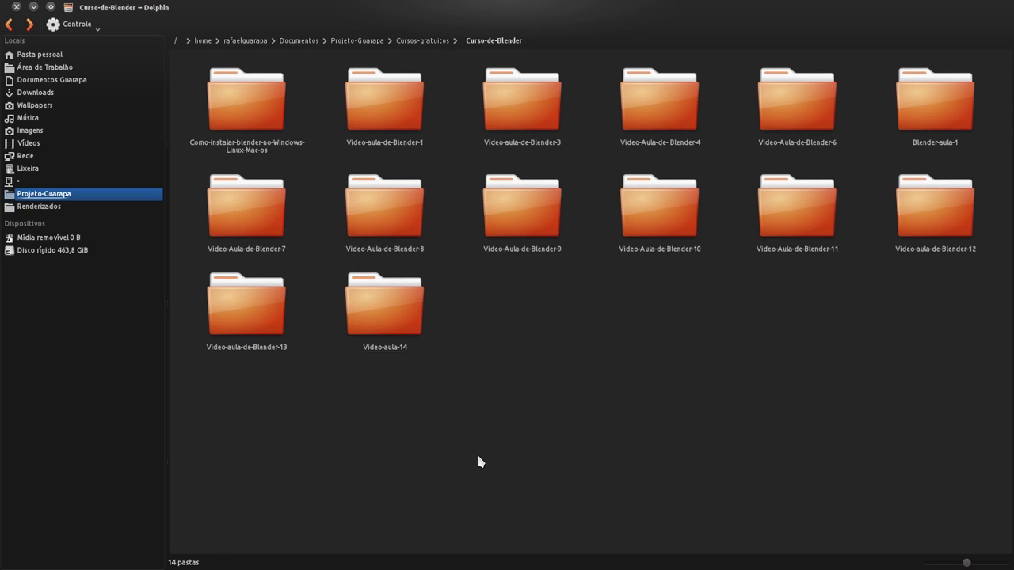
{"action": "left_click", "coordinate": [263, 328]}
{"action": "double_click", "coordinate": [236, 124]}
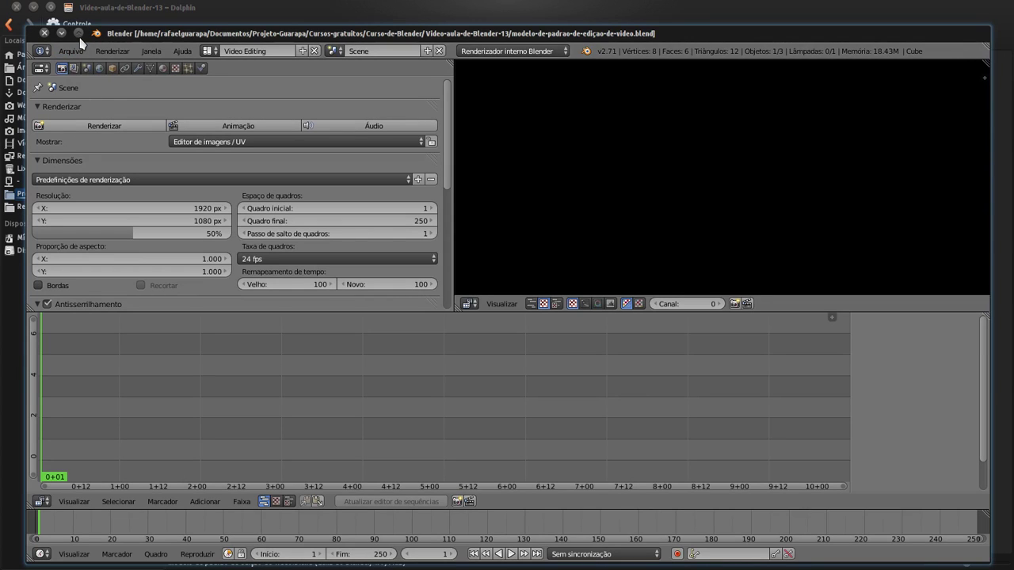
{"action": "left_click", "coordinate": [79, 35]}
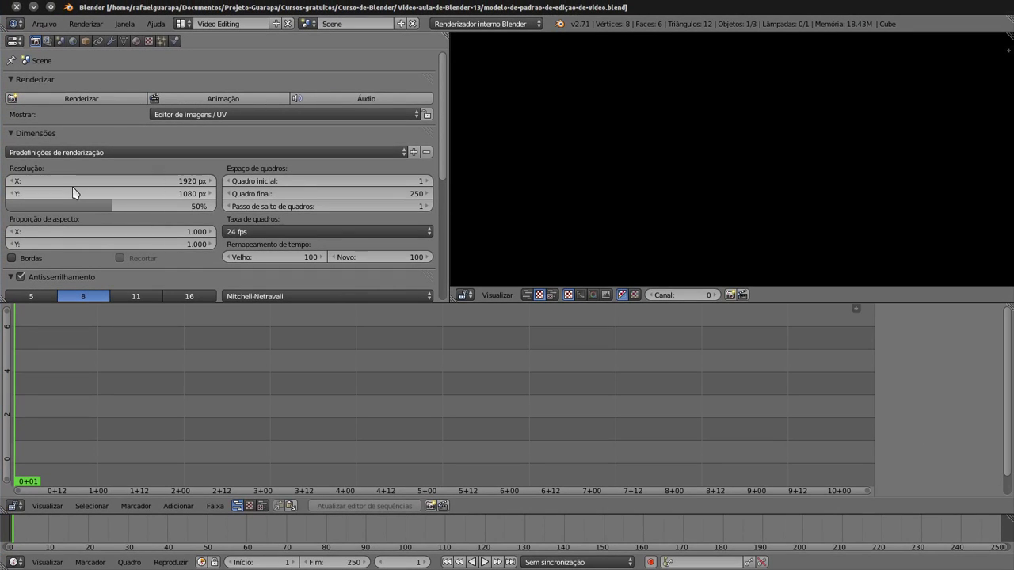
Set the render resolution to 1600 × 900 at 100% and show the frame-rate presets
{"action": "left_click", "coordinate": [55, 181]}
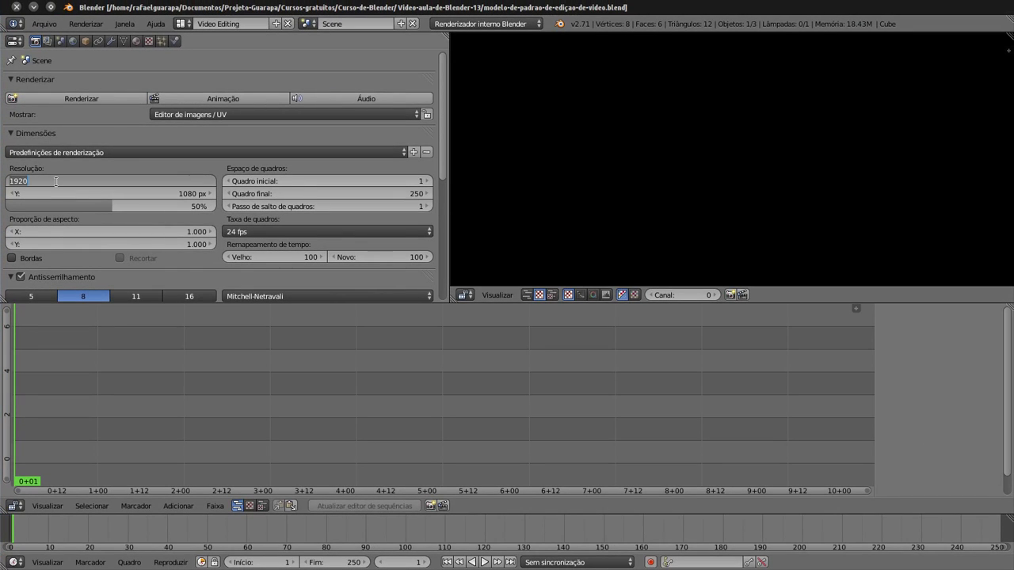
{"action": "type", "text": "1600"}
{"action": "key", "text": "Return"}
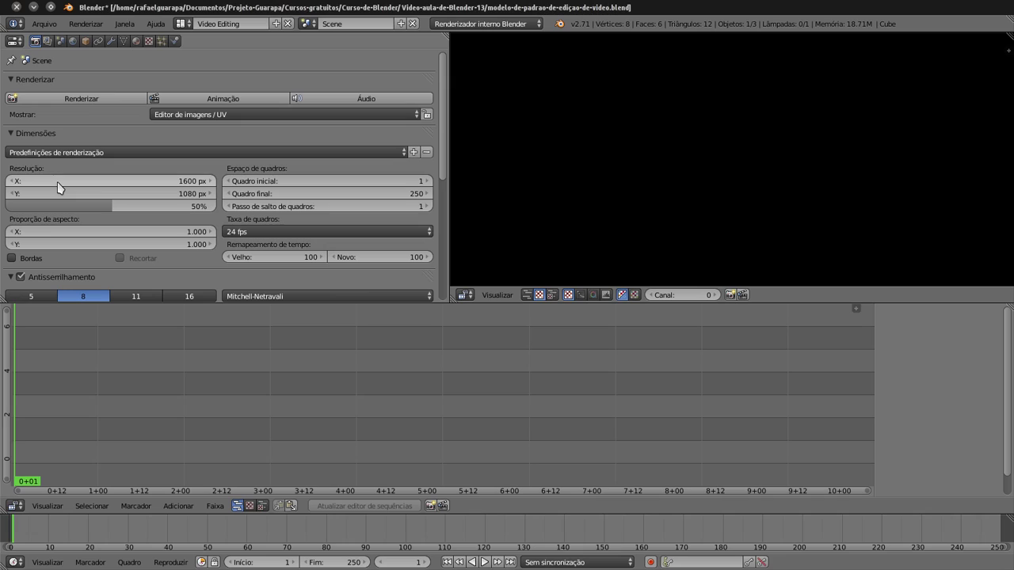
{"action": "left_click", "coordinate": [107, 195]}
{"action": "type", "text": "900"}
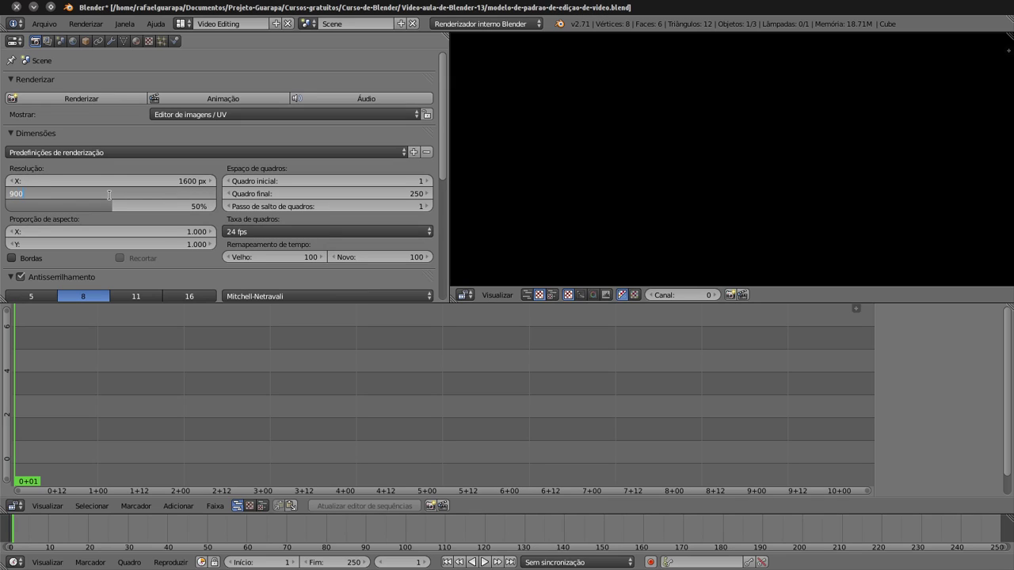
{"action": "key", "text": "Return"}
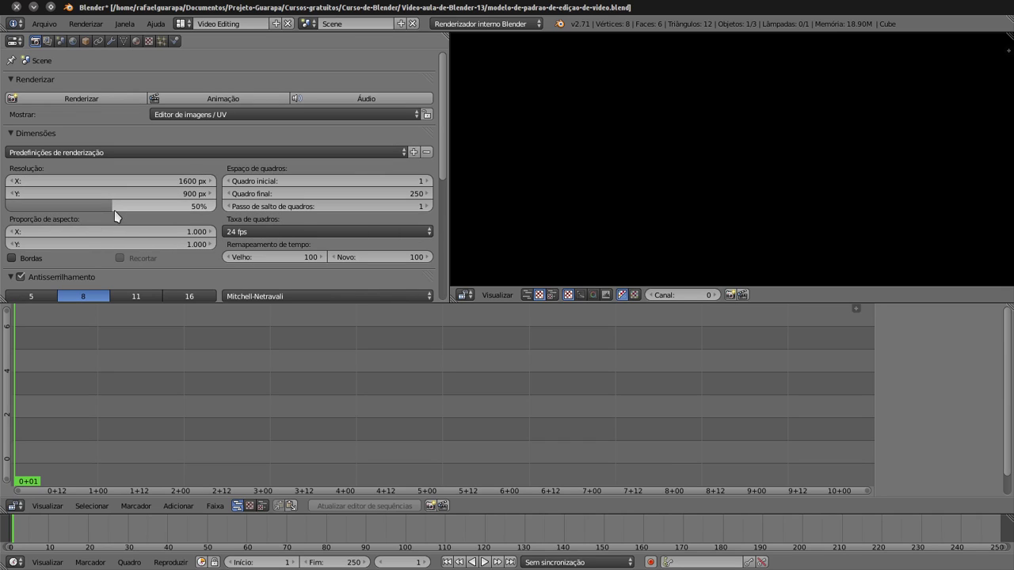
{"action": "left_click_drag", "start_coordinate": [113, 206], "coordinate": [215, 206]}
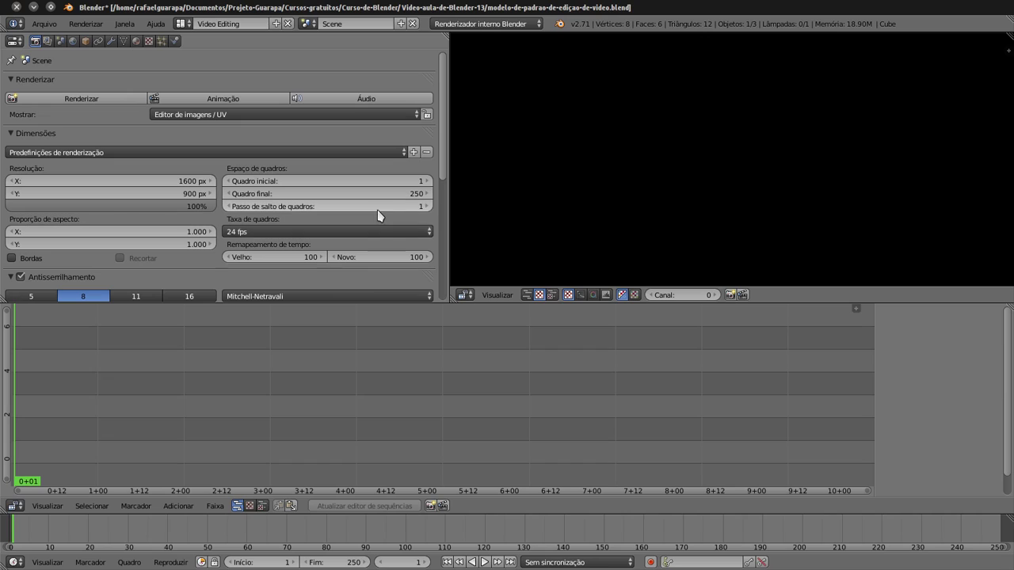
{"action": "left_click", "coordinate": [287, 232]}
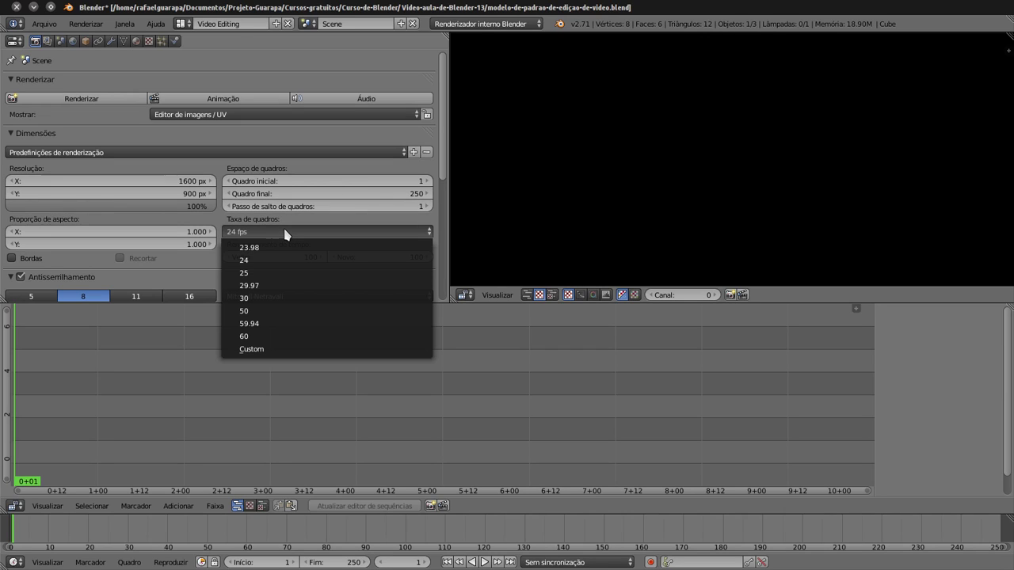
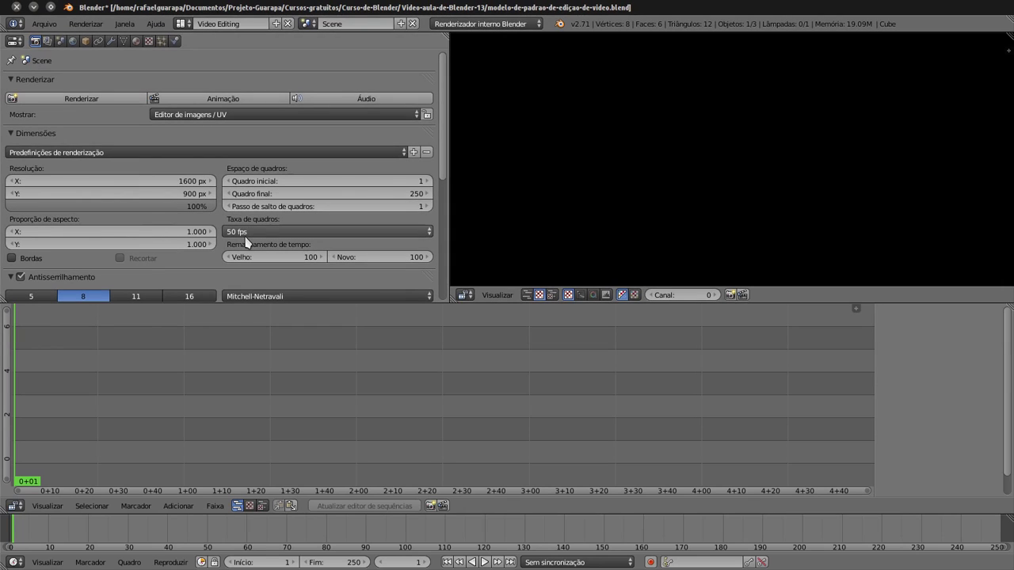
Keep the frame rate at 50 fps
{"action": "left_click", "coordinate": [248, 232]}
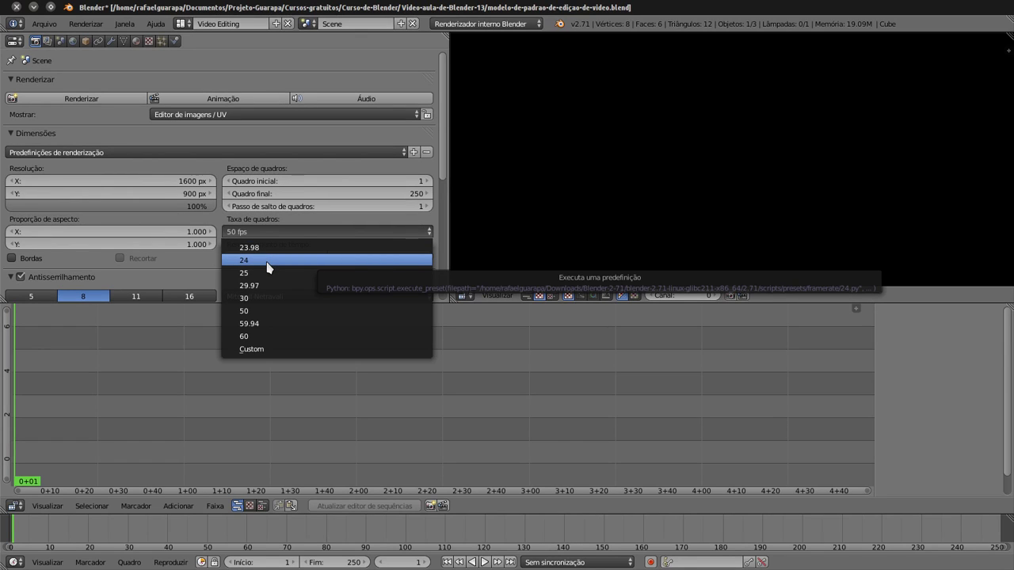
{"action": "left_click", "coordinate": [287, 313]}
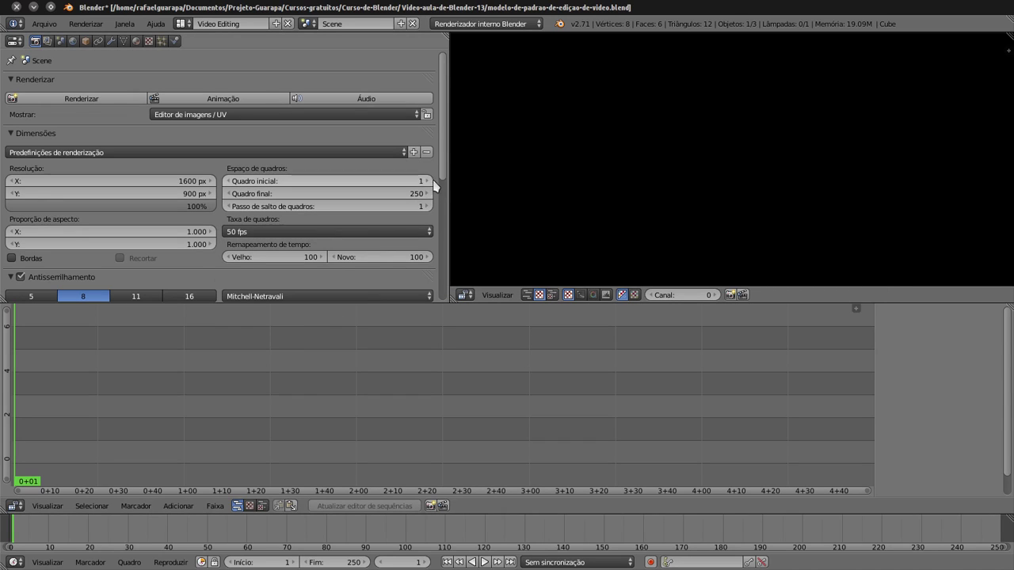
{"action": "left_click_drag", "start_coordinate": [447, 169], "coordinate": [436, 264]}
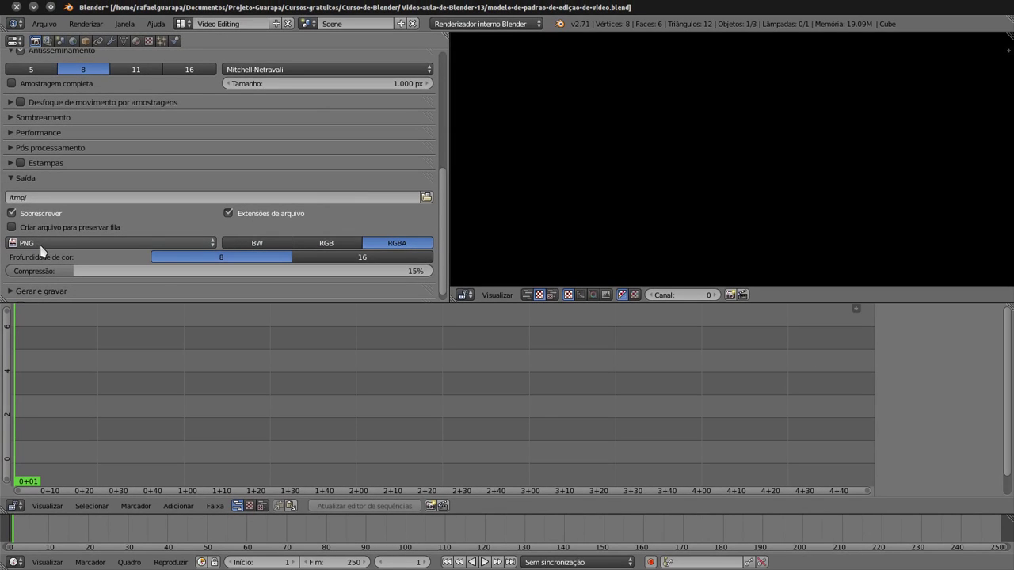
Change the output file format from PNG to MPEG with H.264 encoding
{"action": "left_click", "coordinate": [43, 244]}
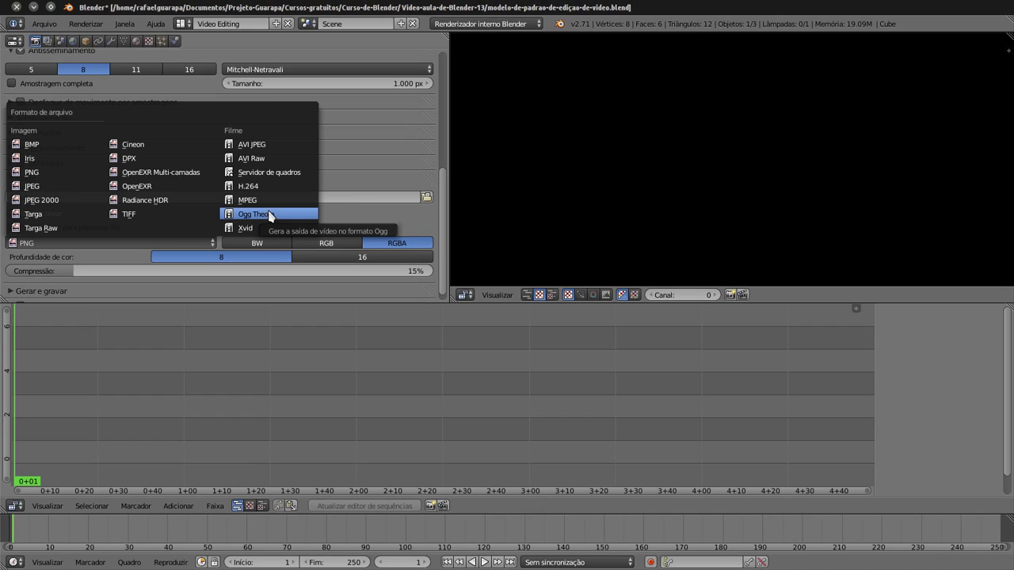
{"action": "left_click", "coordinate": [245, 201]}
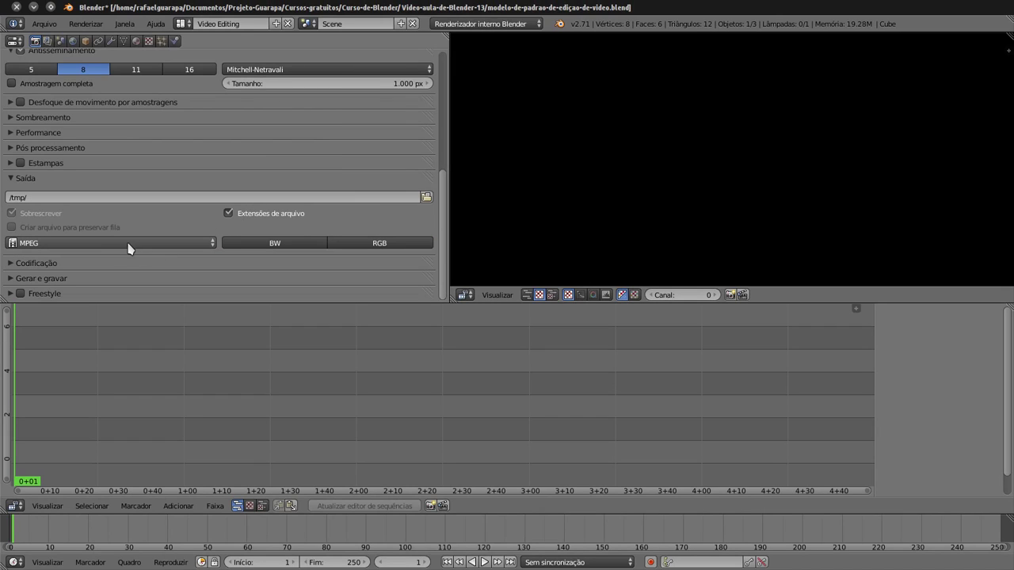
{"action": "left_click", "coordinate": [16, 265]}
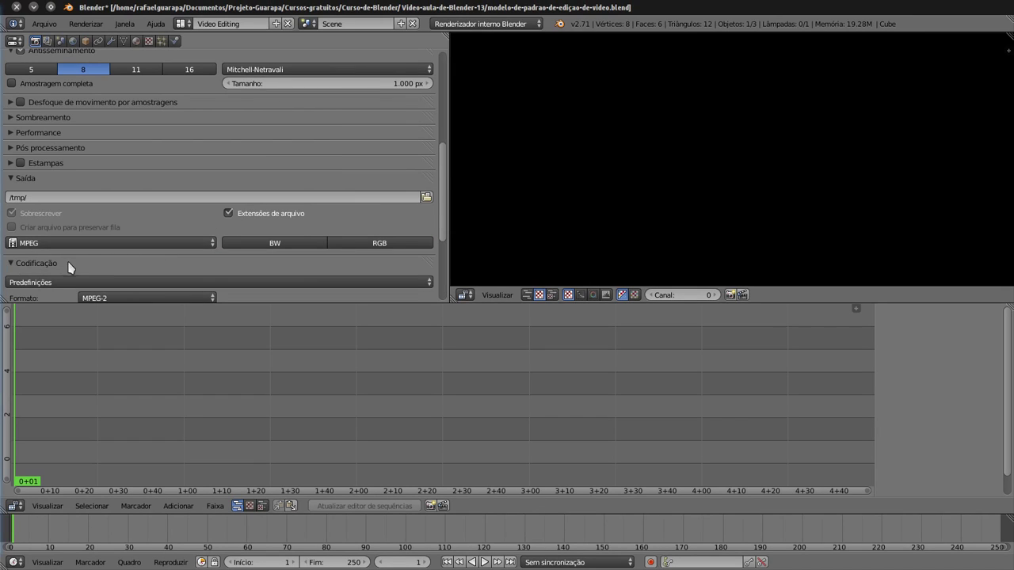
{"action": "scroll", "coordinate": [443, 187], "scroll_direction": "down", "scroll_amount": 3}
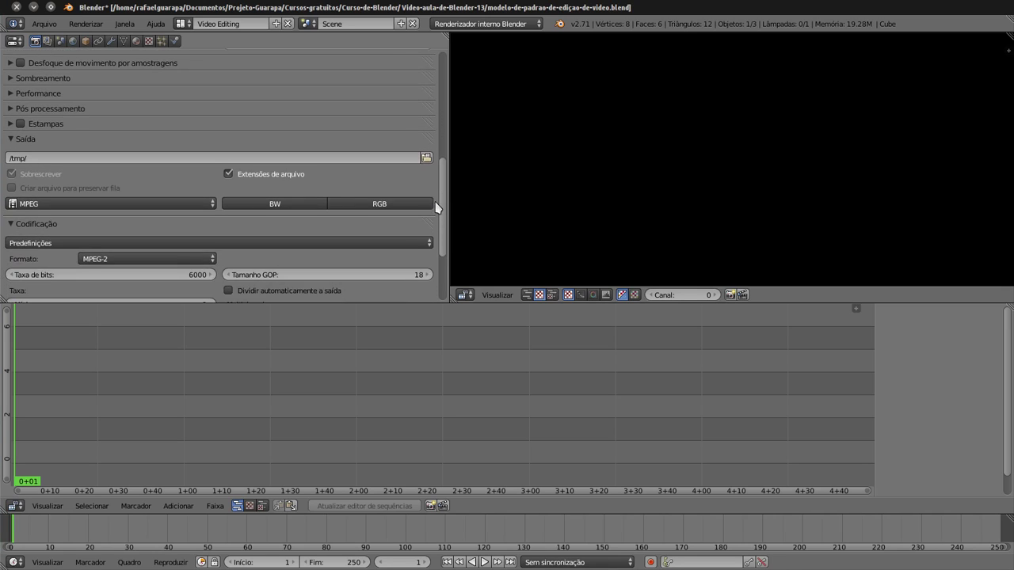
{"action": "left_click", "coordinate": [93, 223]}
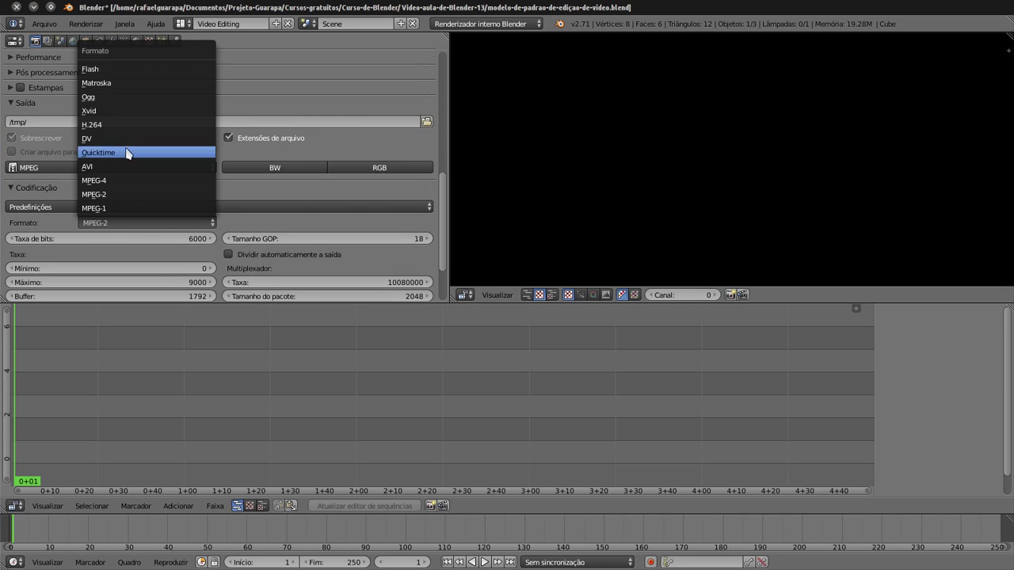
{"action": "left_click", "coordinate": [139, 127]}
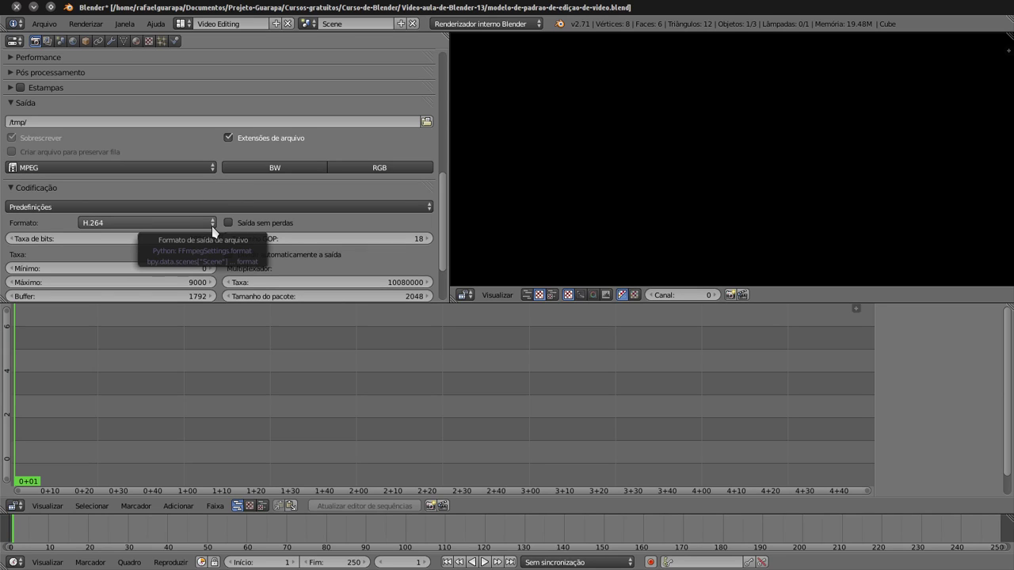
Recheck the output format list, leave MPEG selected, and reopen the encoding settings
{"action": "left_click", "coordinate": [195, 169]}
{"action": "left_click", "coordinate": [195, 169]}
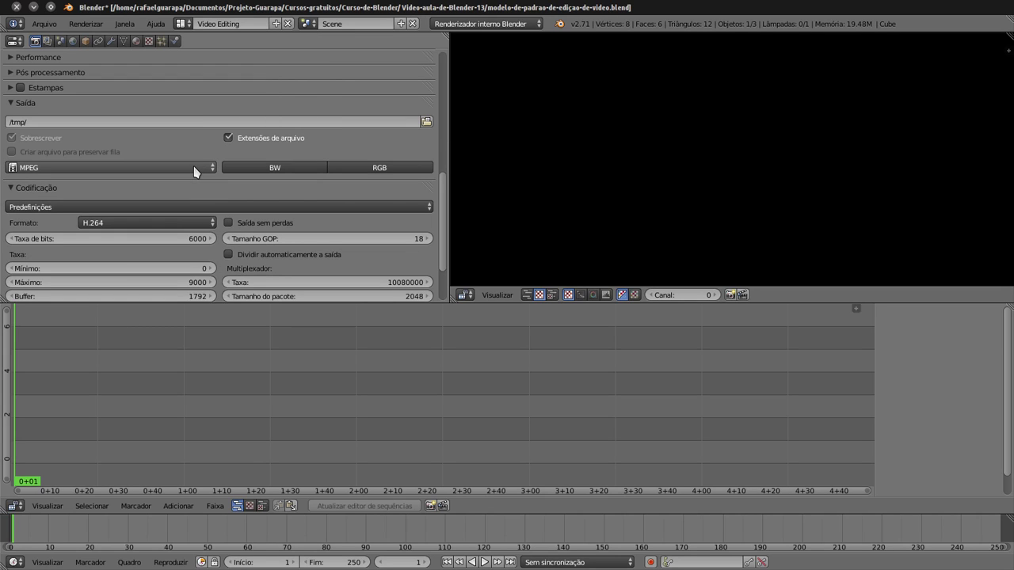
{"action": "left_click", "coordinate": [195, 169]}
{"action": "left_click", "coordinate": [176, 170]}
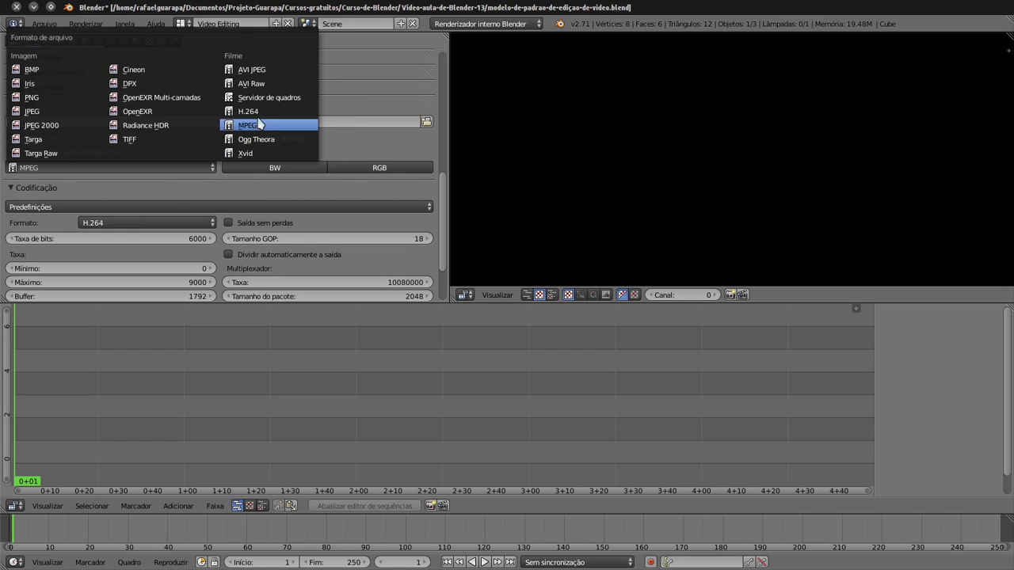
{"action": "left_click", "coordinate": [198, 188]}
{"action": "left_click", "coordinate": [129, 192]}
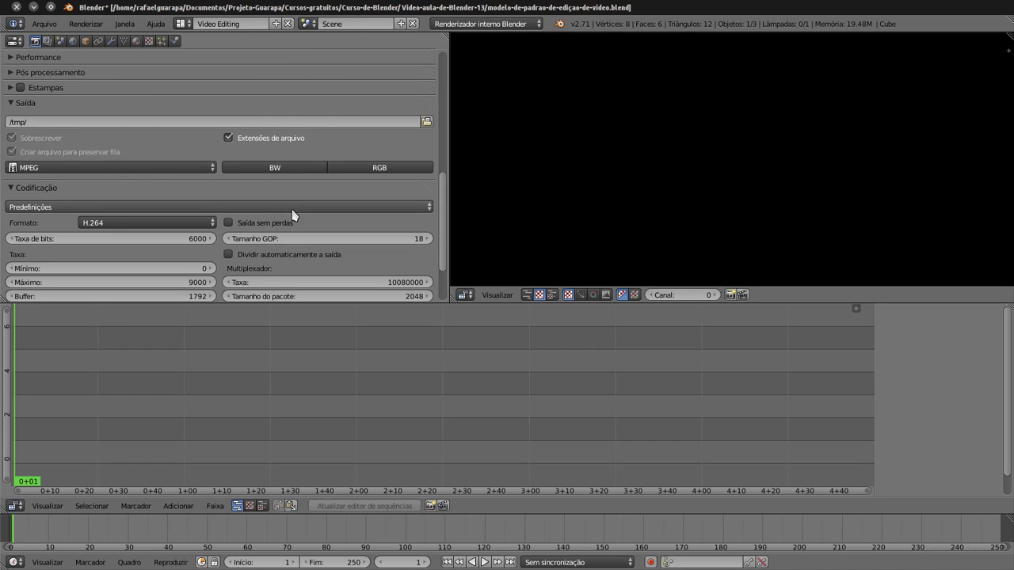
Set the audio codec to MP3 and raise the audio bitrate from 192 to 244
{"action": "scroll", "coordinate": [443, 183], "scroll_direction": "down", "scroll_amount": 3}
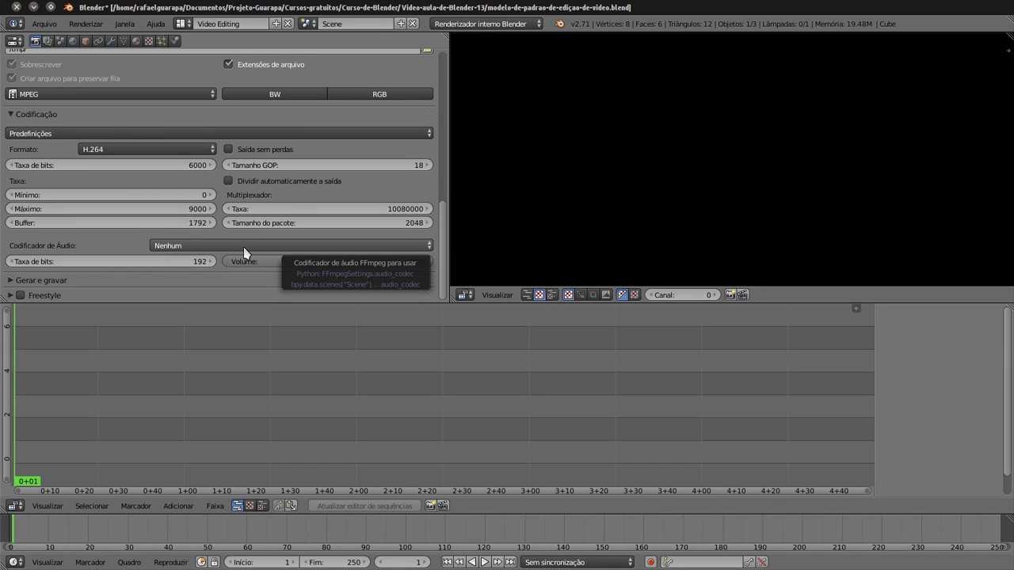
{"action": "left_click", "coordinate": [244, 246]}
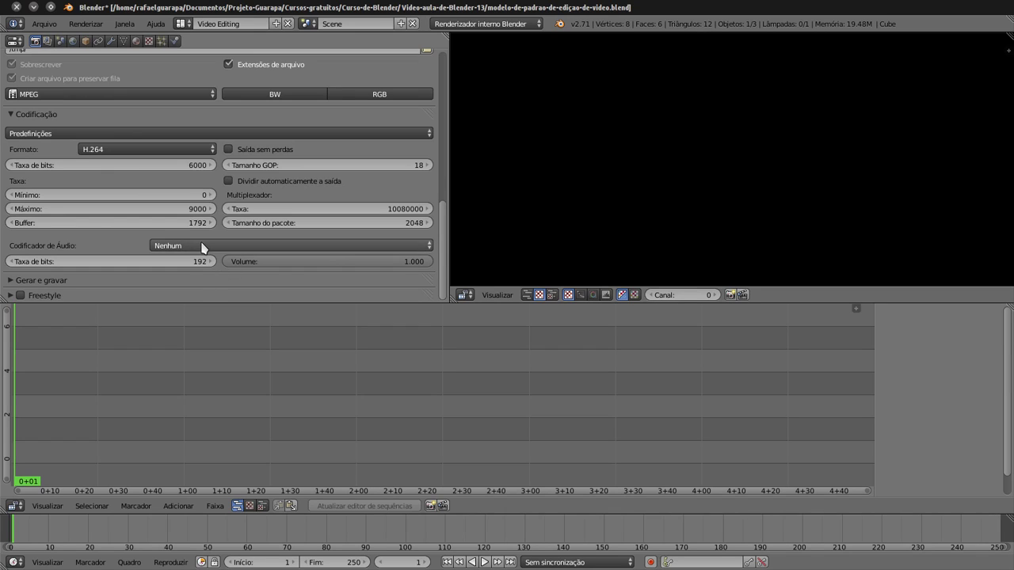
{"action": "left_click", "coordinate": [195, 246]}
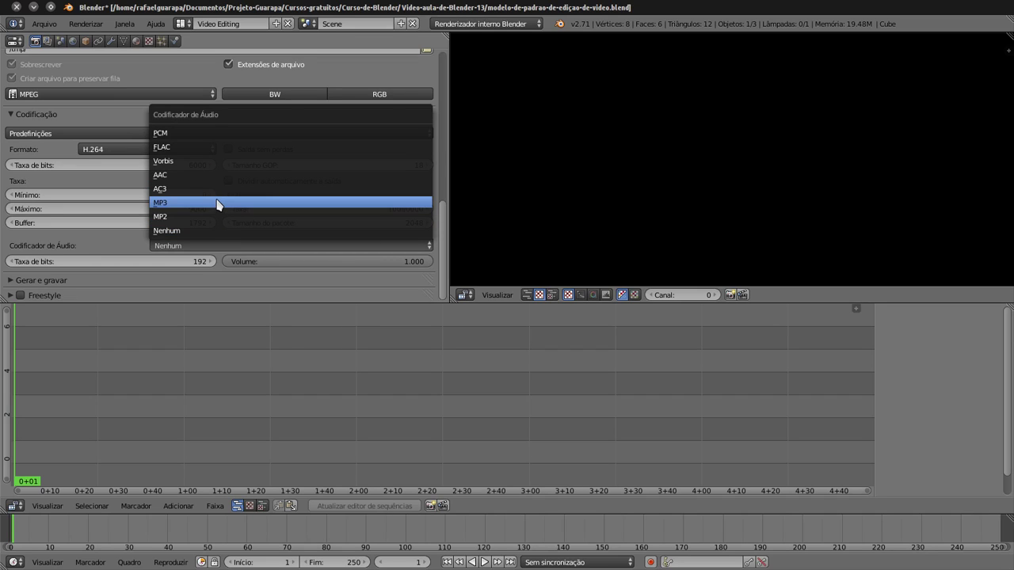
{"action": "left_click", "coordinate": [218, 205]}
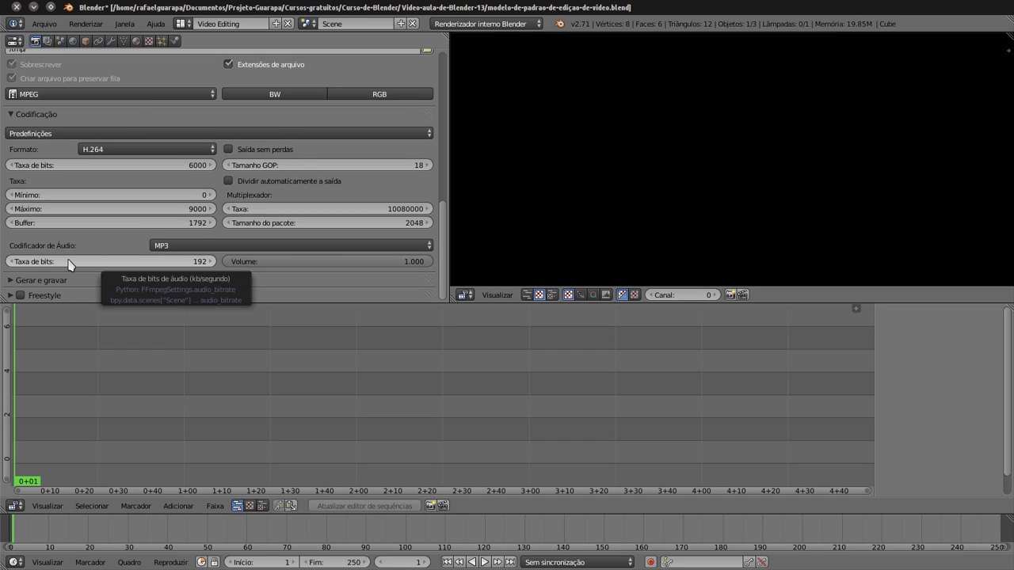
{"action": "left_click", "coordinate": [108, 261]}
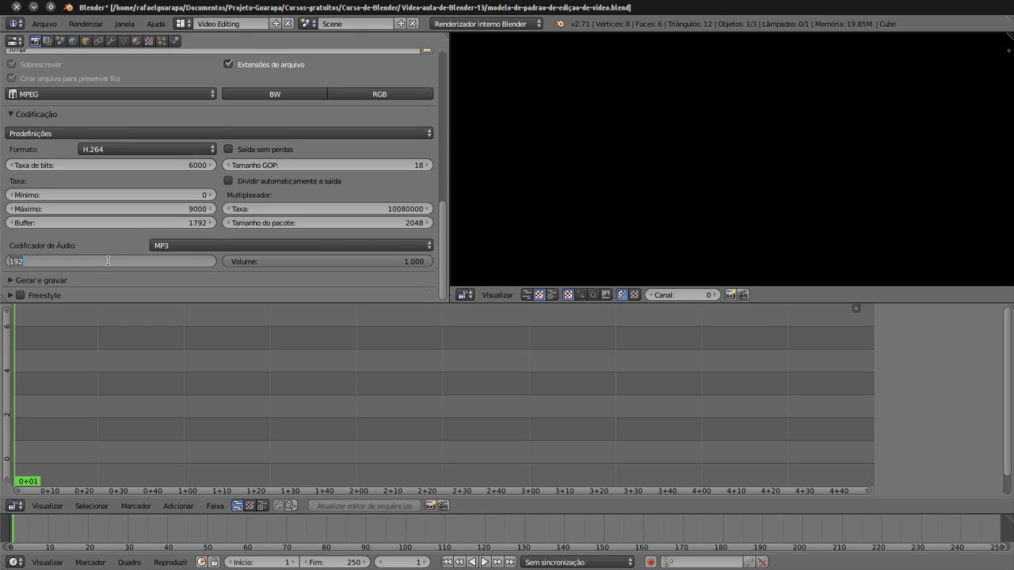
{"action": "type", "text": "244"}
{"action": "key", "text": "Return"}
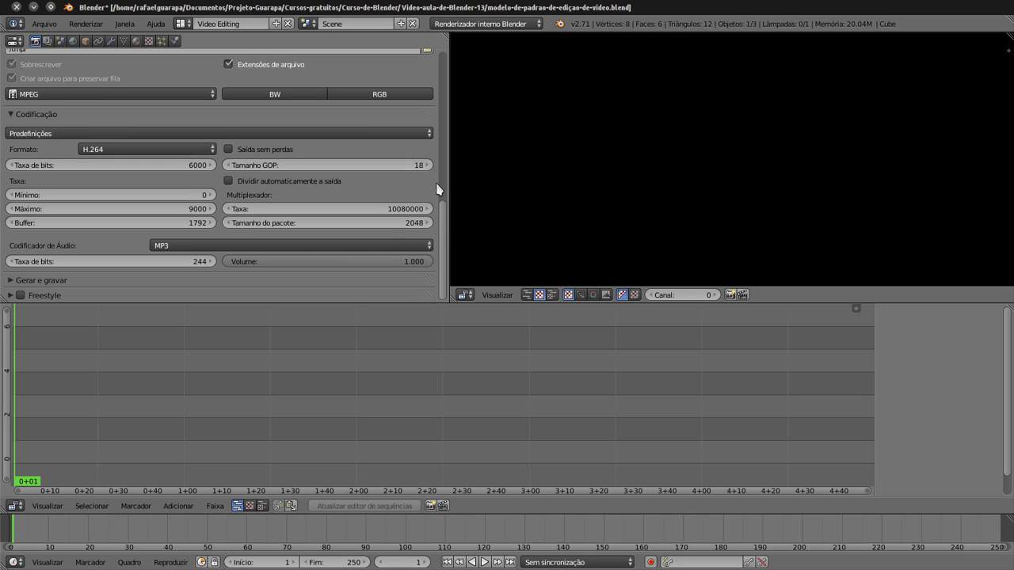
Pick the Renderizados folder as the render destination and name the file video-01
{"action": "scroll", "coordinate": [446, 218], "scroll_direction": "up", "scroll_amount": 4}
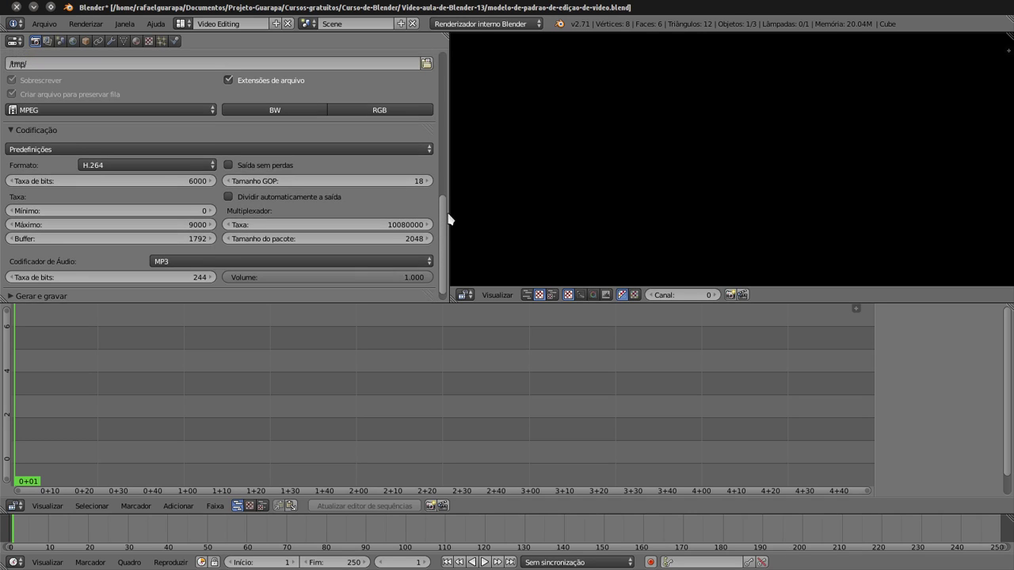
{"action": "scroll", "coordinate": [440, 182], "scroll_direction": "up", "scroll_amount": 3}
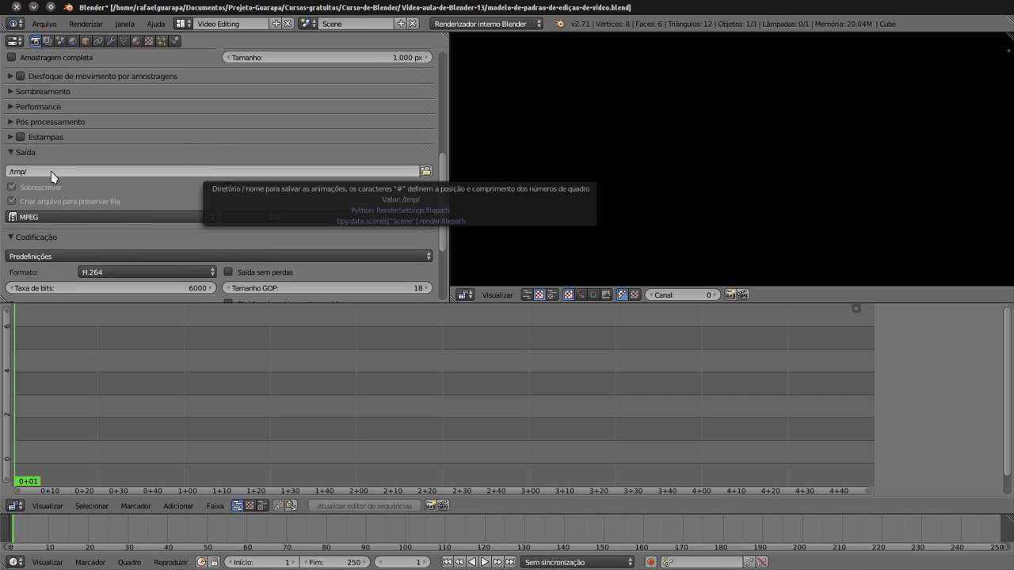
{"action": "left_click", "coordinate": [427, 173]}
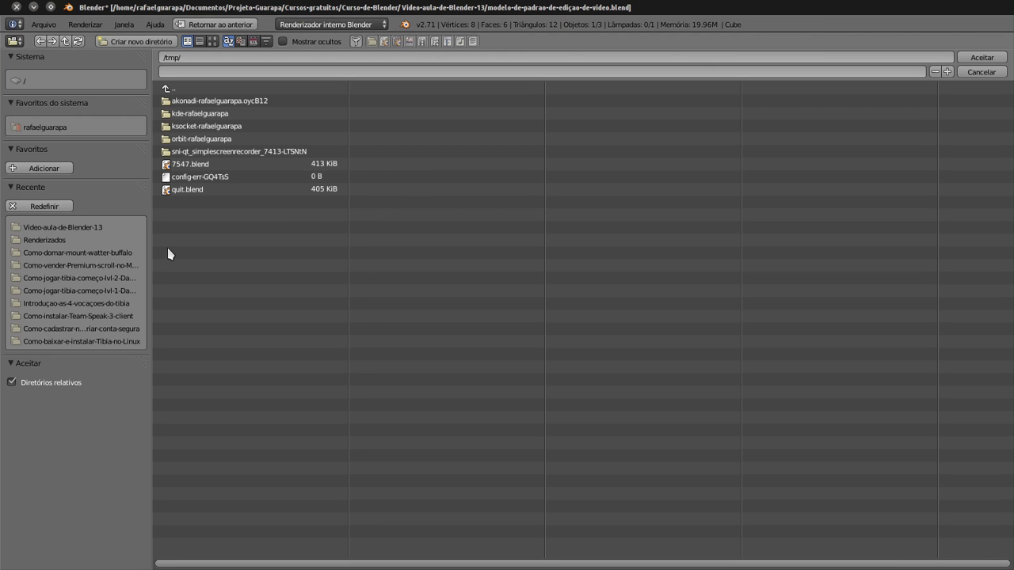
{"action": "left_click", "coordinate": [35, 176]}
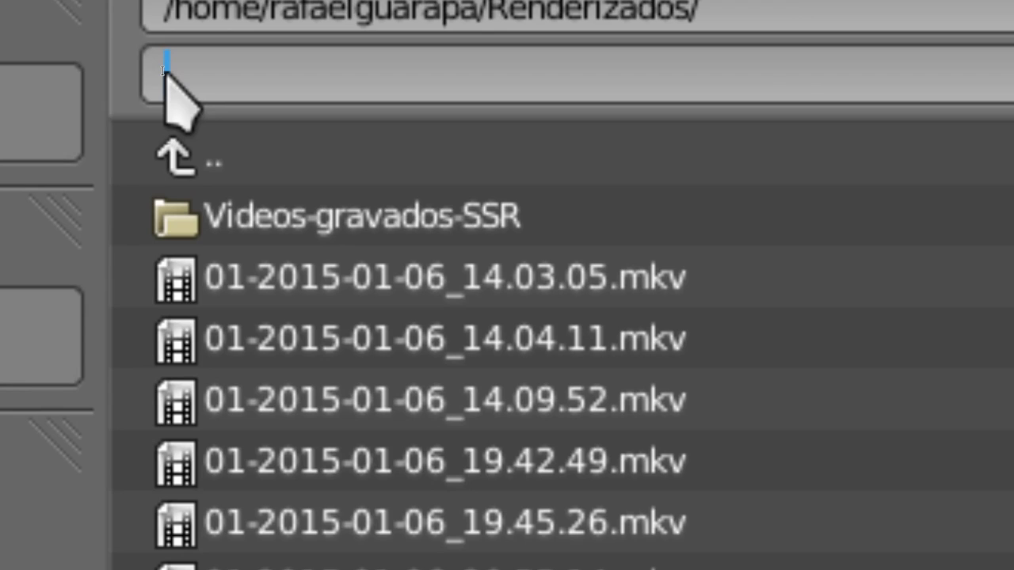
{"action": "type", "text": "video-"}
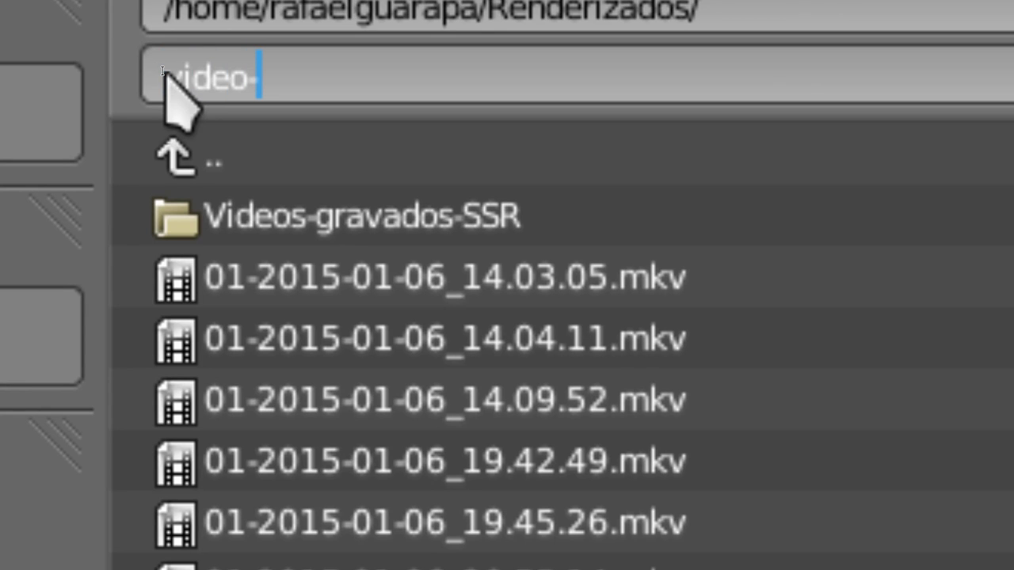
{"action": "type", "text": "01"}
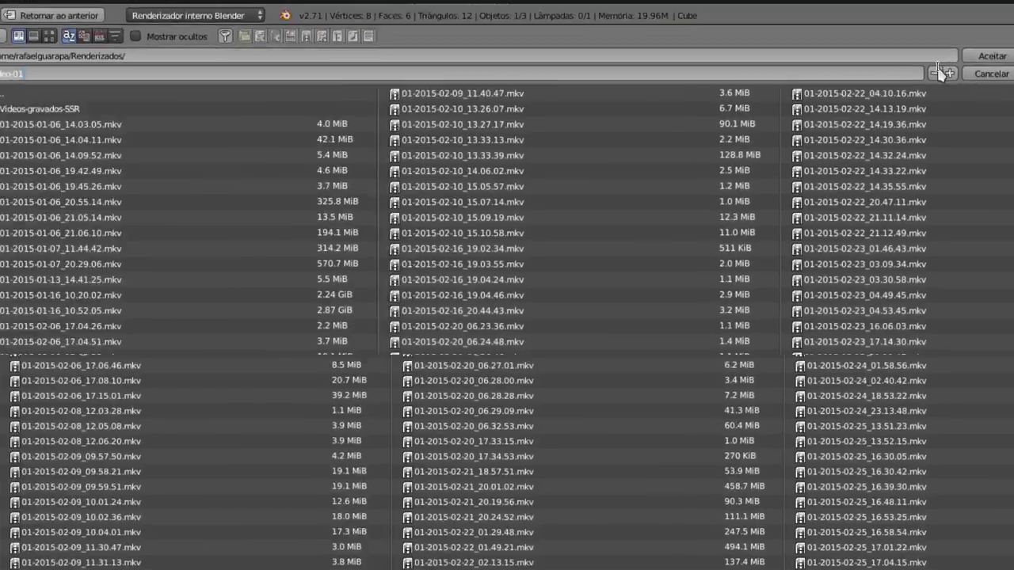
Accept Renderizados/video-01 as the output path, then switch to the Dolphin file manager
{"action": "left_click", "coordinate": [976, 60]}
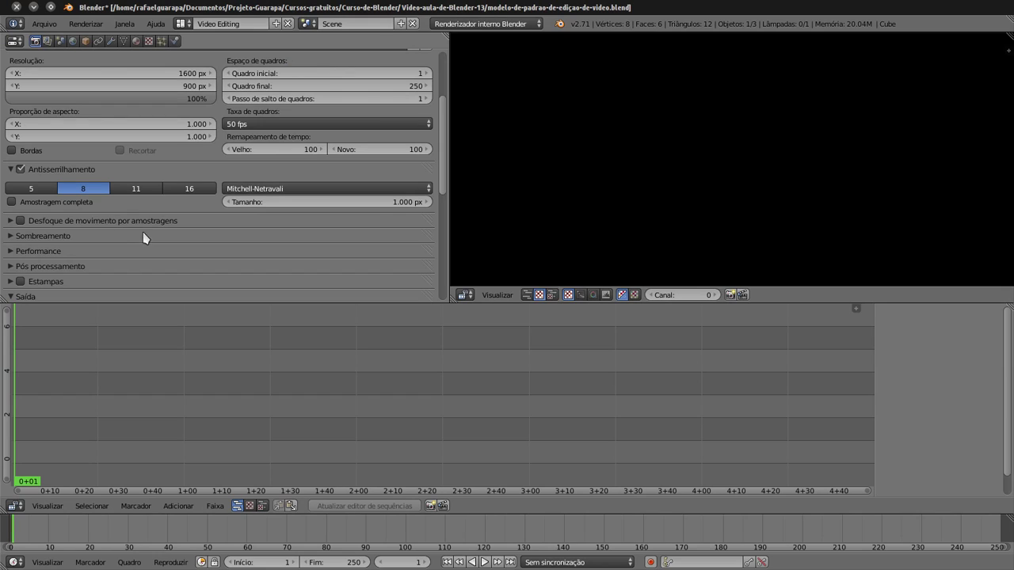
{"action": "left_click_drag", "start_coordinate": [442, 174], "coordinate": [448, 250]}
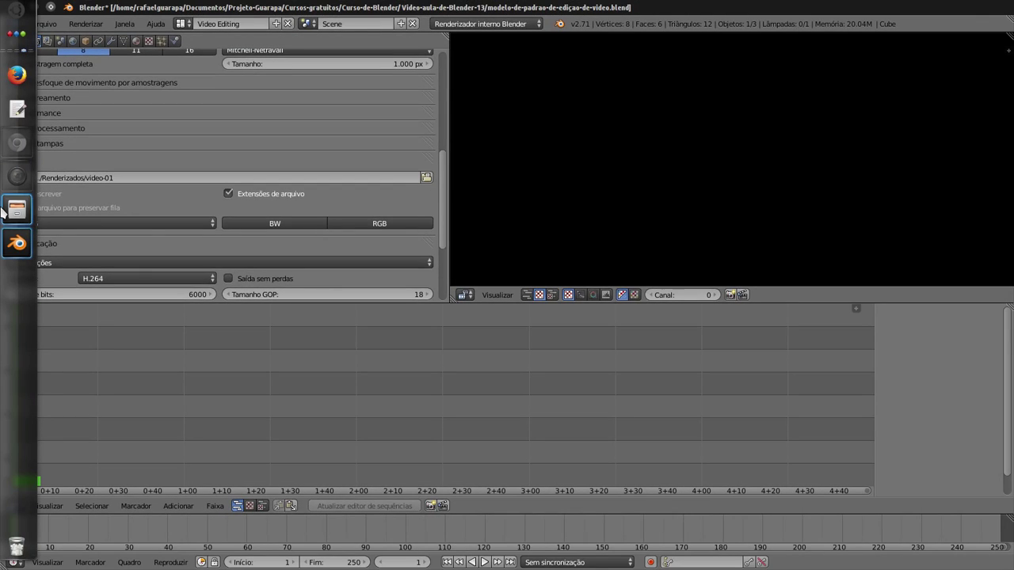
{"action": "left_click", "coordinate": [17, 210]}
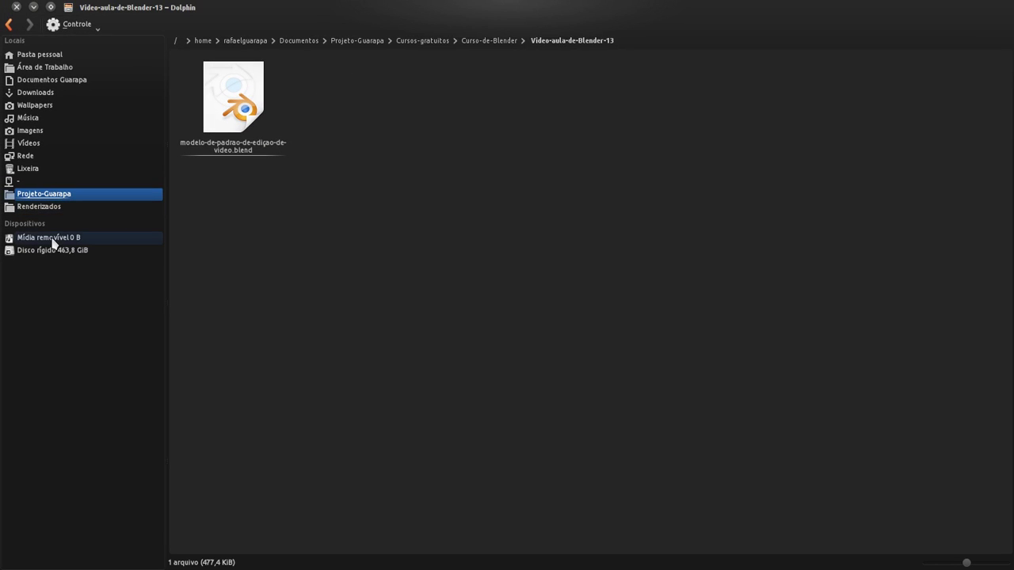
Bring the Blender window back in front of Dolphin from the Unity launcher
{"action": "mouse_move", "coordinate": [0, 259]}
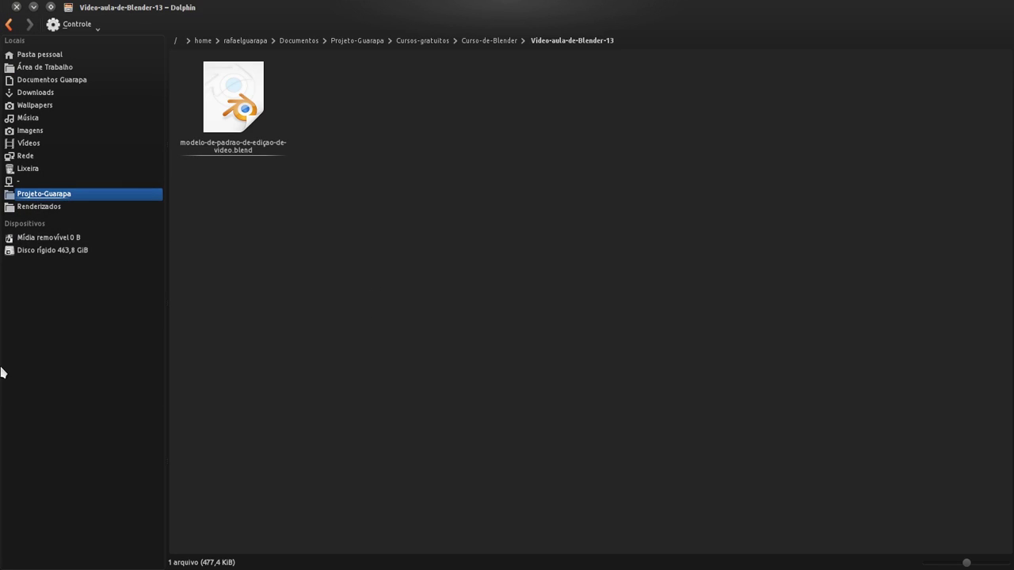
{"action": "mouse_move", "coordinate": [2, 294]}
{"action": "left_click", "coordinate": [16, 242]}
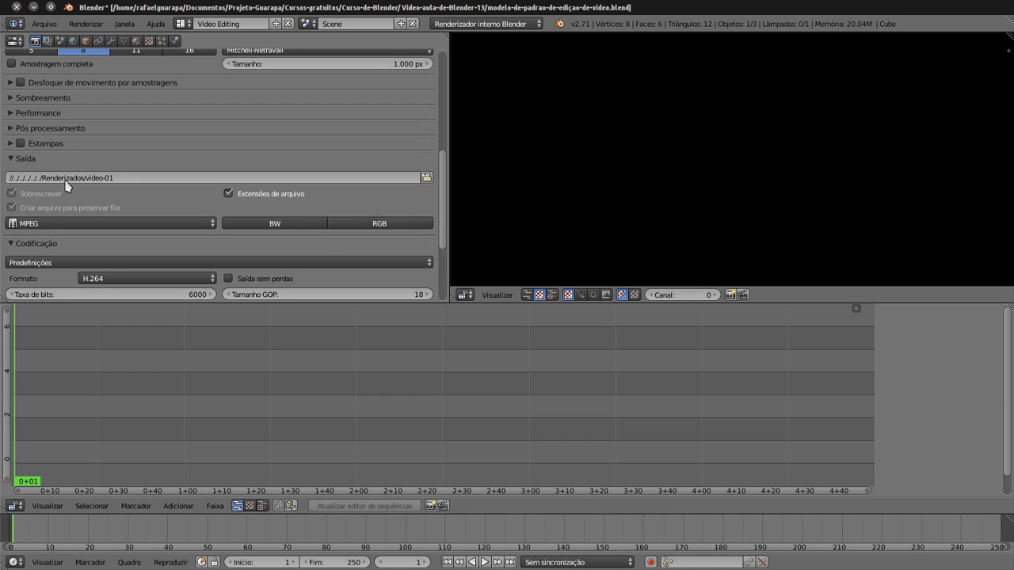
Edit the render output path field but keep the file name video-01
{"action": "left_click", "coordinate": [115, 178]}
{"action": "key", "text": "shift+Left"}
{"action": "key", "text": "shift+Left"}
{"action": "key", "text": "shift+Left"}
{"action": "key", "text": "shift+Left"}
{"action": "key", "text": "shift+Left"}
{"action": "key", "text": "shift+Left"}
{"action": "key", "text": "shift+End"}
{"action": "type", "text": "aula"}
{"action": "key", "text": "BackSpace"}
{"action": "key", "text": "BackSpace"}
{"action": "key", "text": "BackSpace"}
{"action": "key", "text": "Return"}
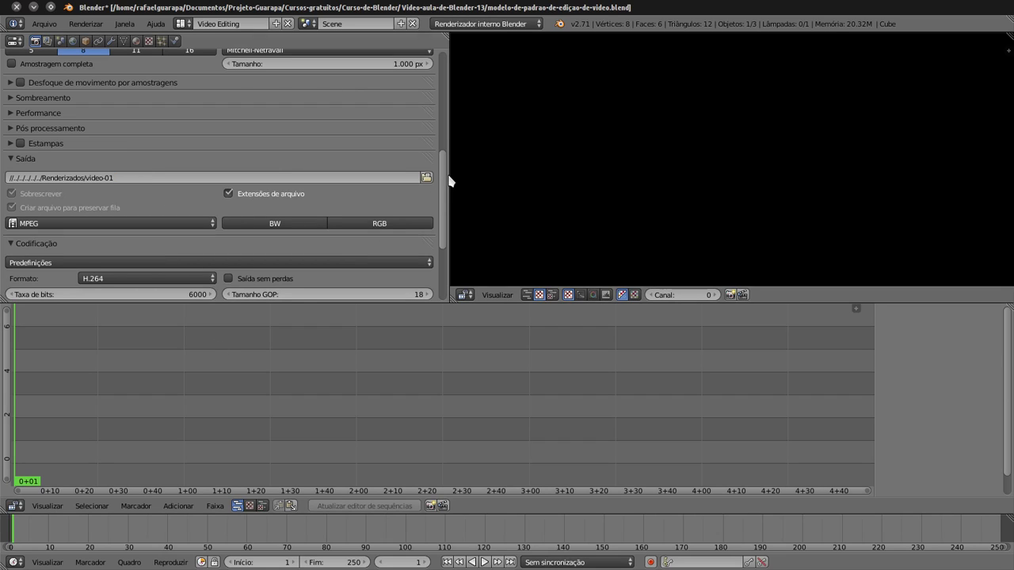
Save the template as modelo-de-padrao-de-ediçao-de-video.blend via Arquivo > Salvar
{"action": "left_click_drag", "start_coordinate": [444, 169], "coordinate": [443, 239]}
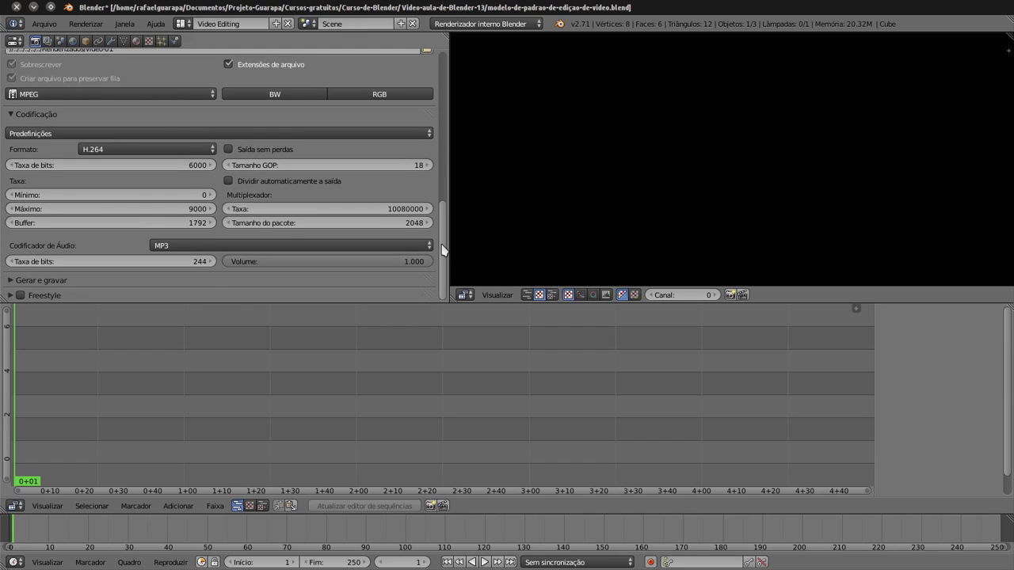
{"action": "left_click_drag", "start_coordinate": [443, 250], "coordinate": [441, 76]}
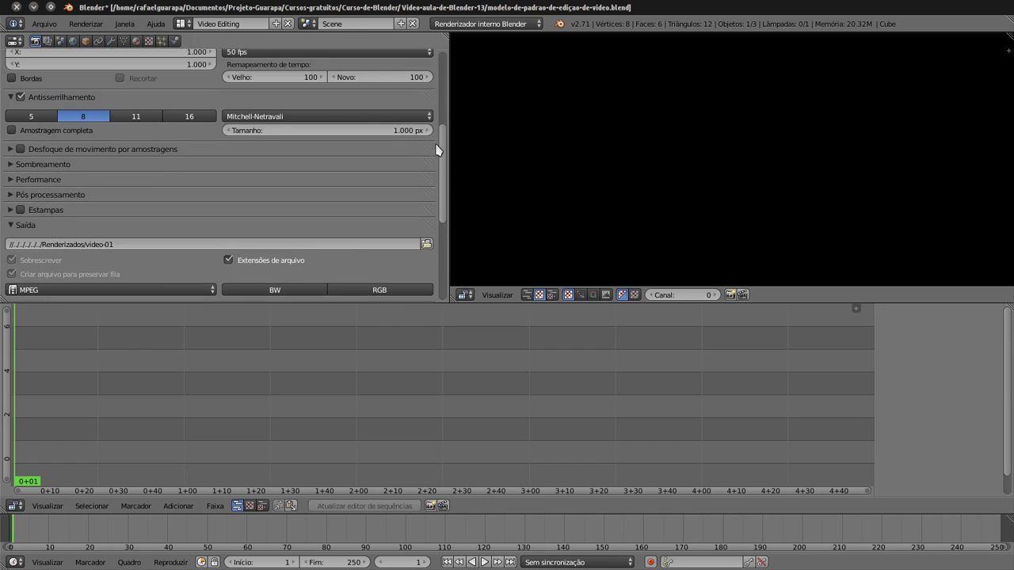
{"action": "left_click", "coordinate": [44, 24]}
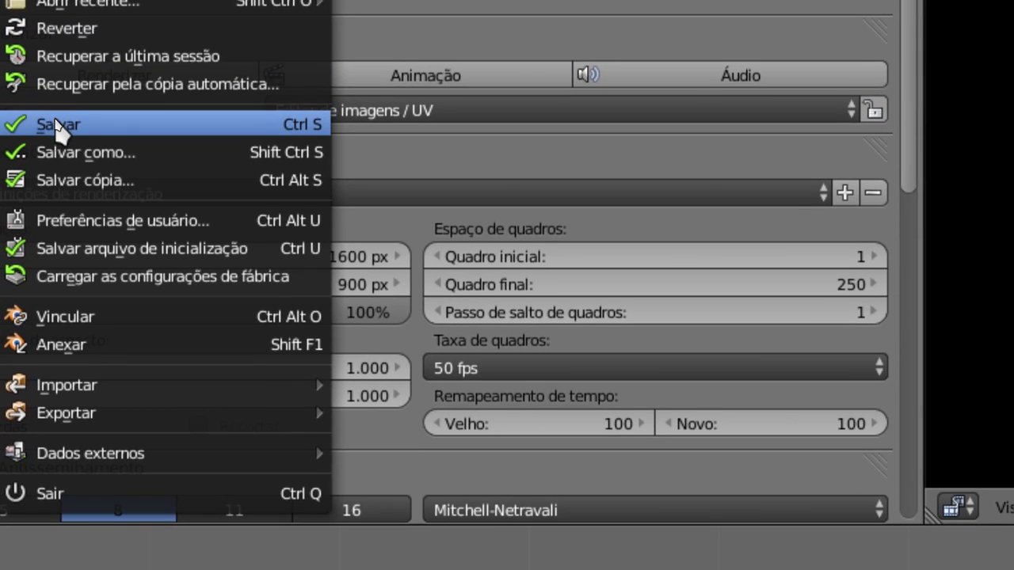
{"action": "left_click", "coordinate": [60, 156]}
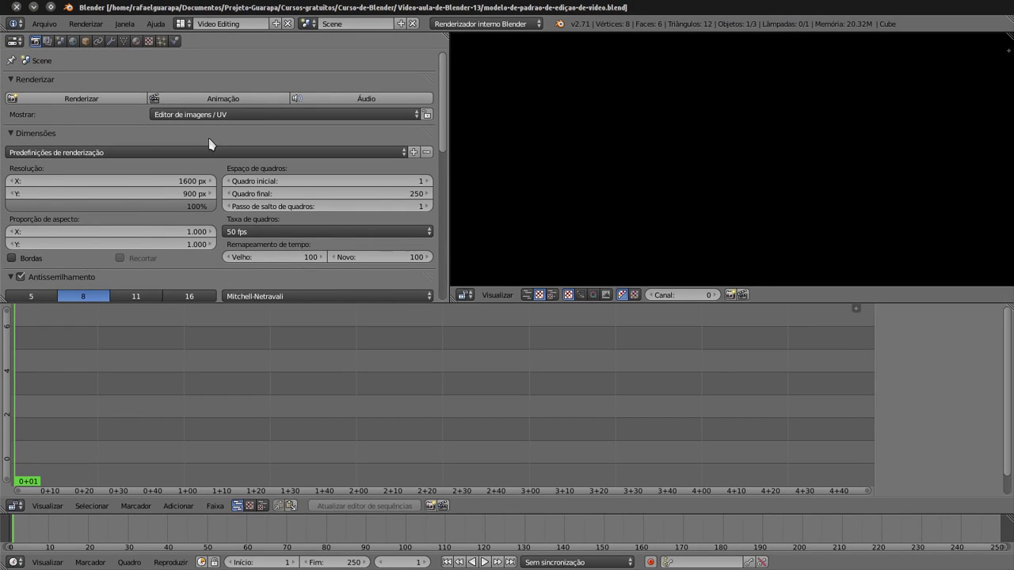
Close Blender and select the .blend1 backup in Dolphin
{"action": "left_click", "coordinate": [18, 7]}
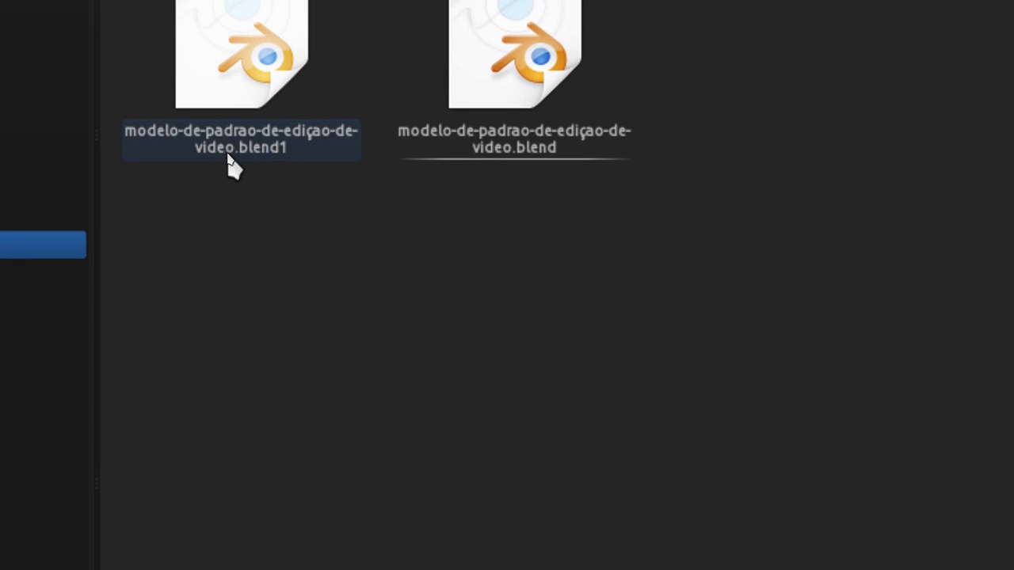
{"action": "left_click", "coordinate": [230, 163]}
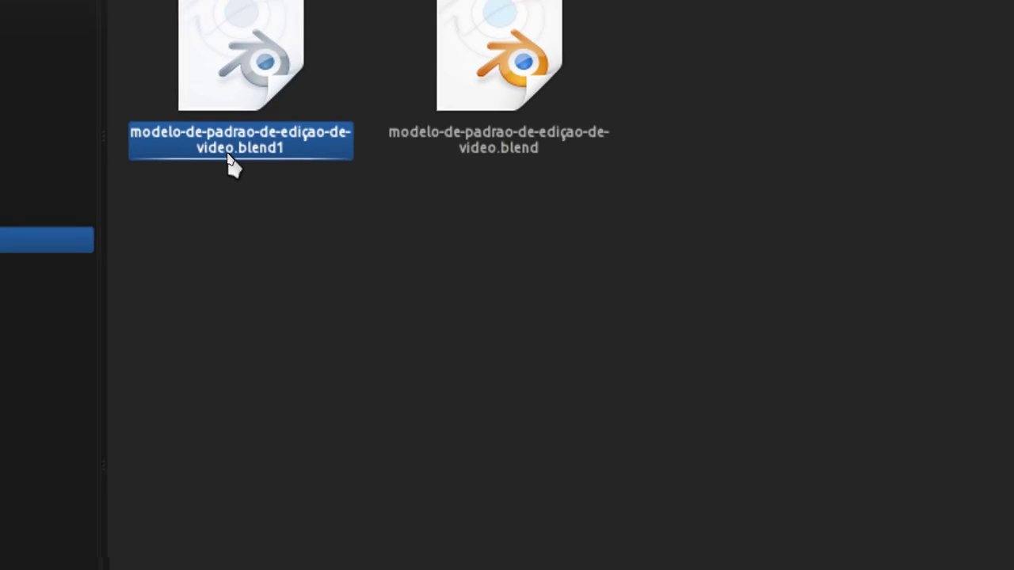
{"action": "left_click", "coordinate": [400, 222]}
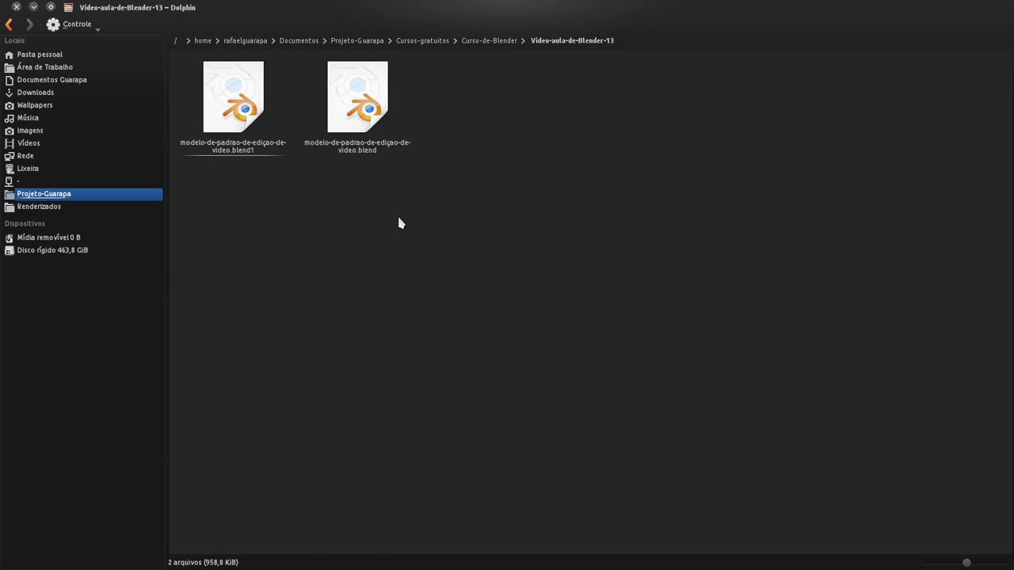
{"action": "left_click", "coordinate": [372, 151]}
{"action": "left_click", "coordinate": [253, 144]}
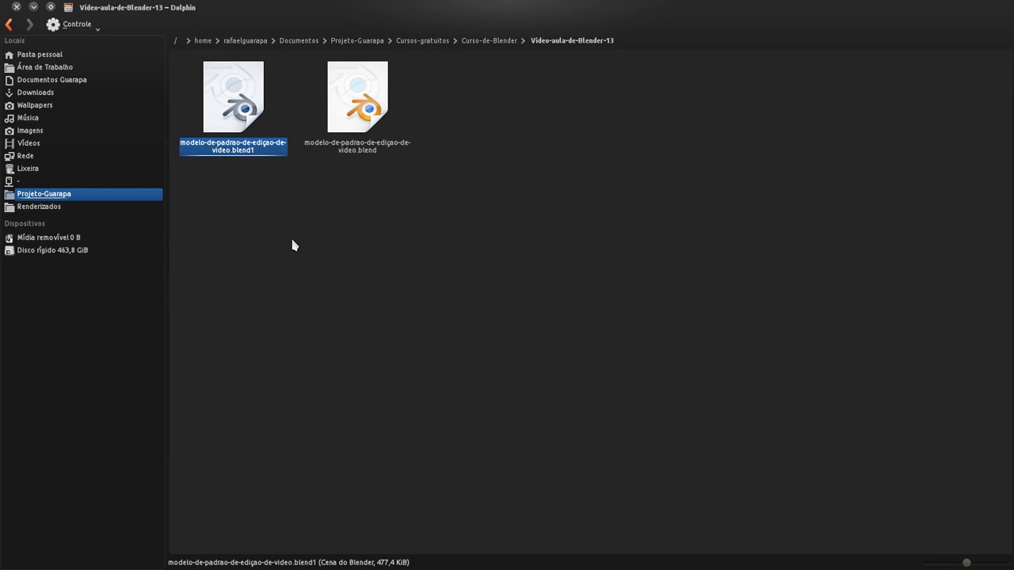
Compare the .blend and .blend1 file details, ending with the .blend selected
{"action": "left_click", "coordinate": [352, 107]}
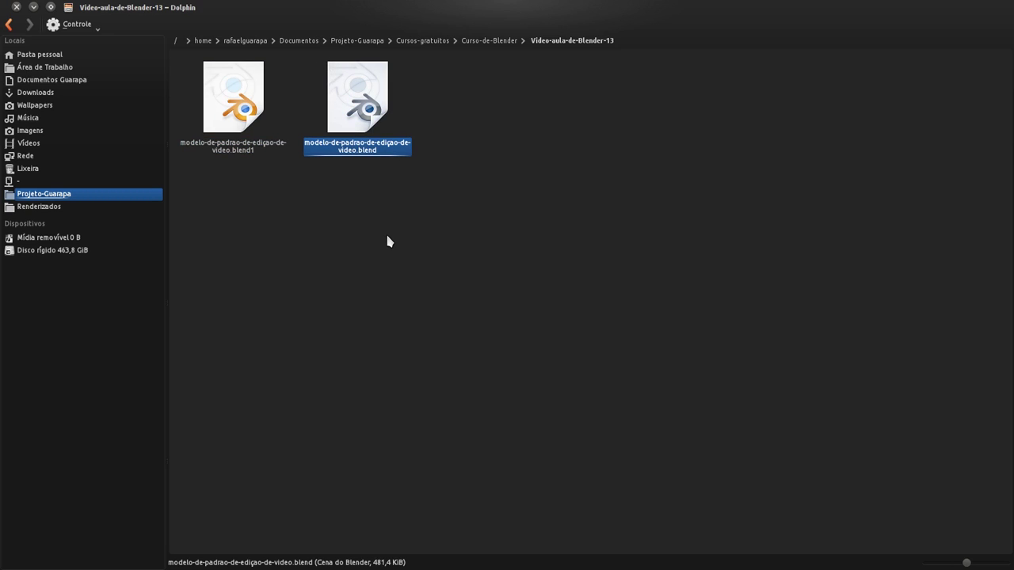
{"action": "left_click", "coordinate": [238, 139]}
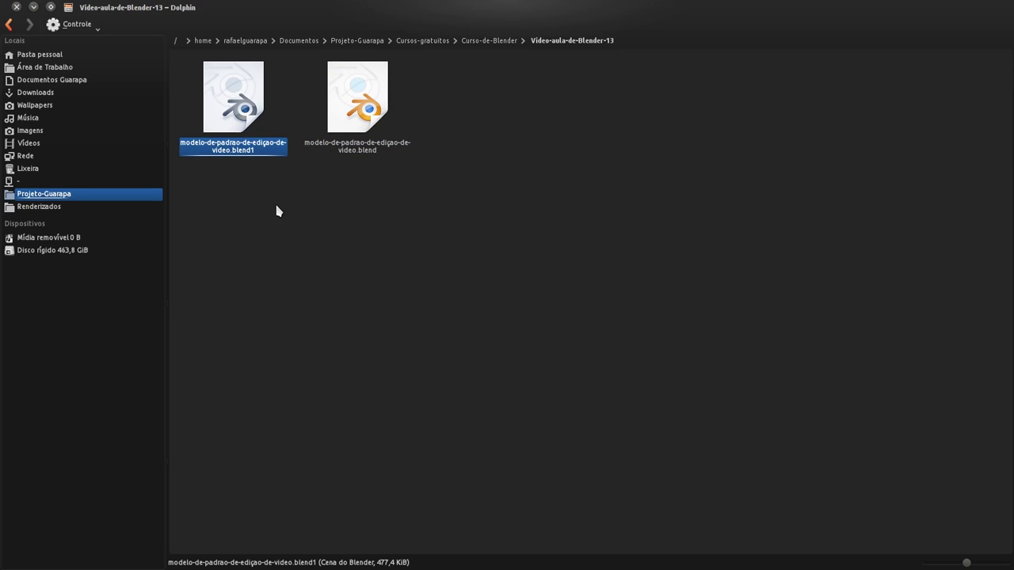
{"action": "left_click", "coordinate": [319, 176]}
{"action": "left_click", "coordinate": [340, 148]}
{"action": "left_click", "coordinate": [261, 152]}
{"action": "left_click", "coordinate": [333, 222]}
{"action": "left_click", "coordinate": [376, 148]}
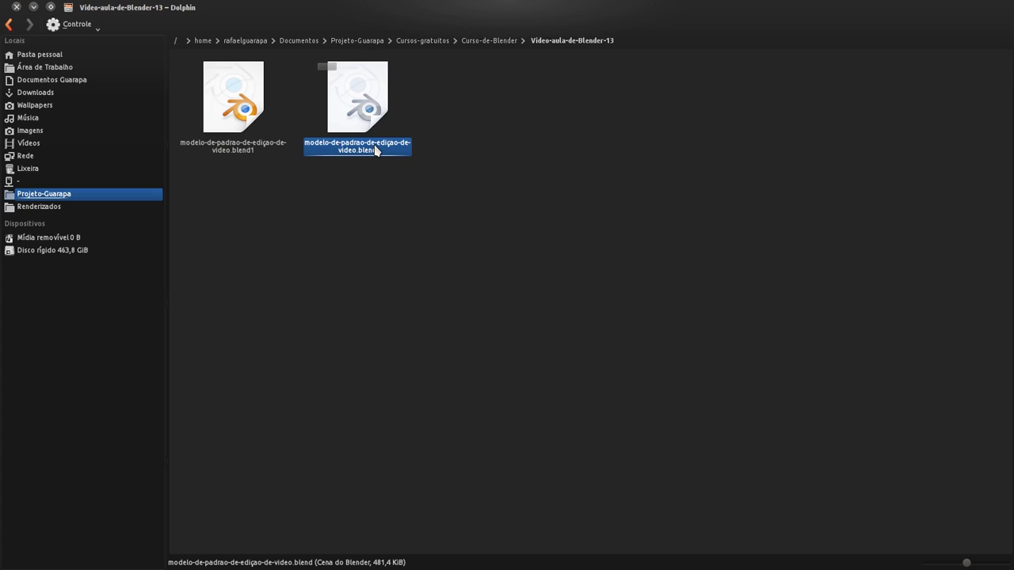
Cut modelo-de-padrao-de-ediçao-de-video.blend and paste it into the parent Curso-de-Blender folder
{"action": "right_click", "coordinate": [378, 149]}
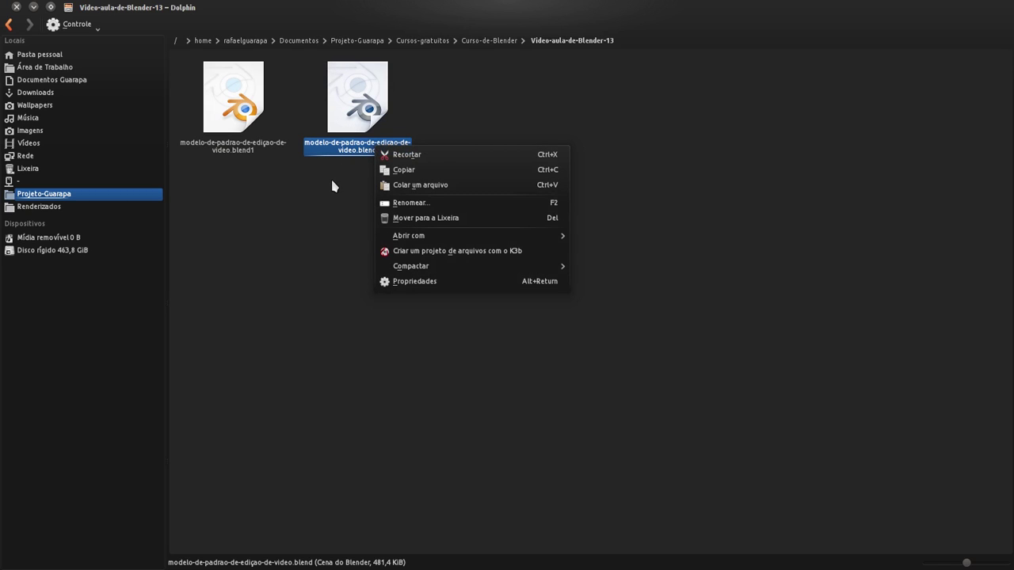
{"action": "key", "text": "Escape"}
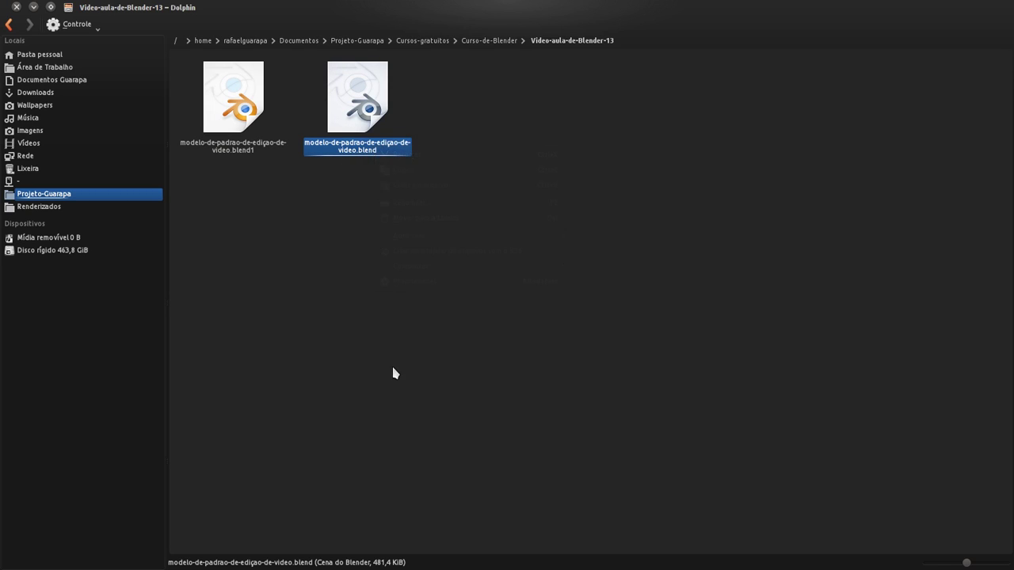
{"action": "key", "text": "alt+Up"}
{"action": "right_click", "coordinate": [548, 334]}
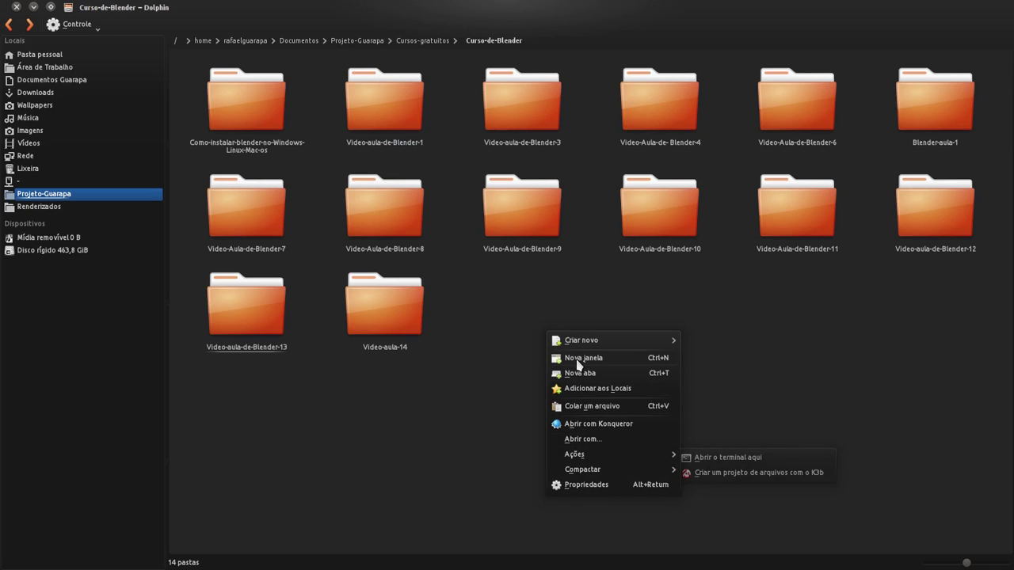
{"action": "key", "text": "ctrl+v"}
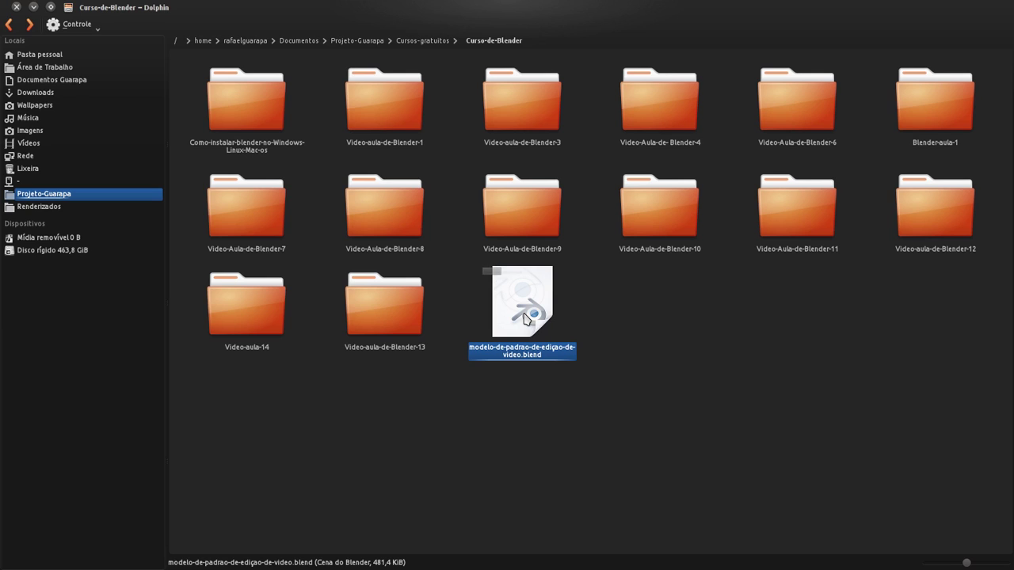
Open the moved template in a maximized Blender and review its Output and Encoding settings
{"action": "double_click", "coordinate": [543, 339]}
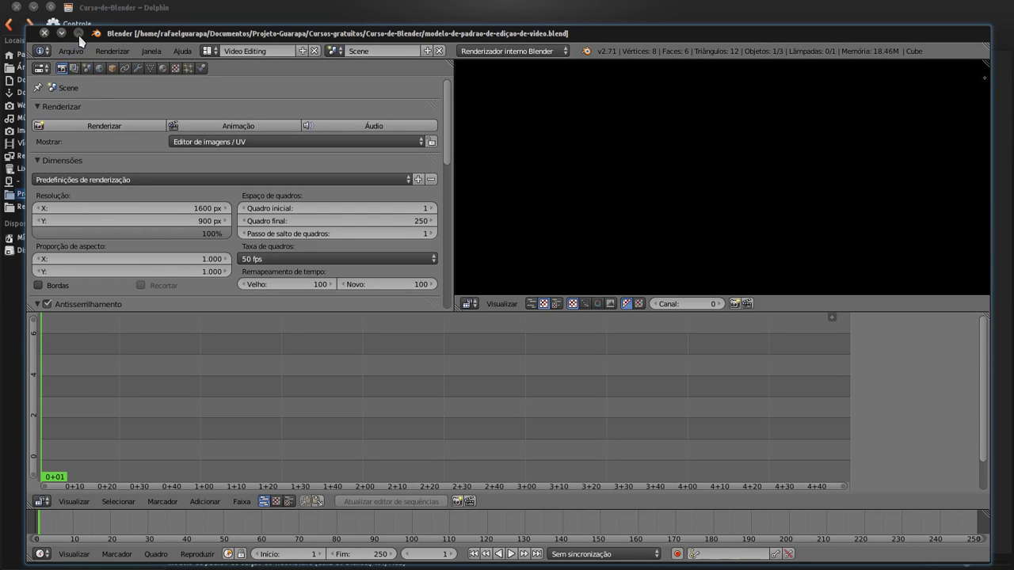
{"action": "double_click", "coordinate": [75, 32]}
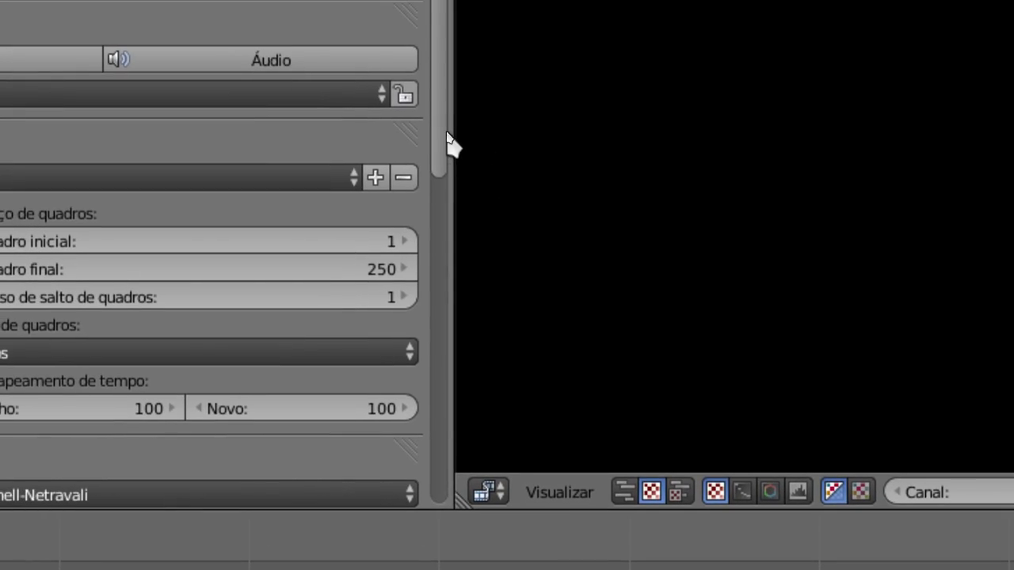
{"action": "scroll", "coordinate": [362, 63], "scroll_direction": "down", "scroll_amount": 10}
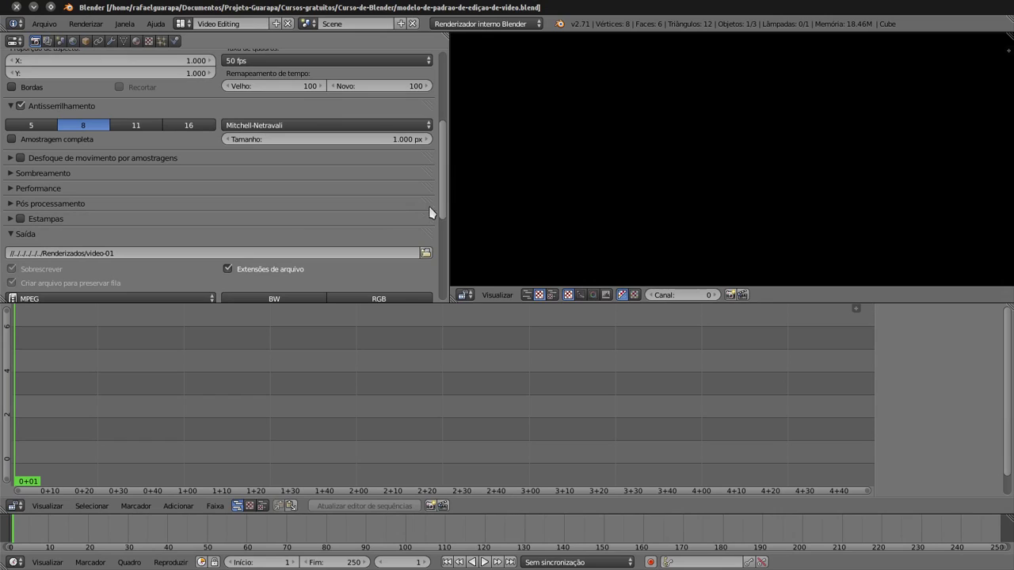
{"action": "left_click_drag", "start_coordinate": [439, 206], "coordinate": [444, 252]}
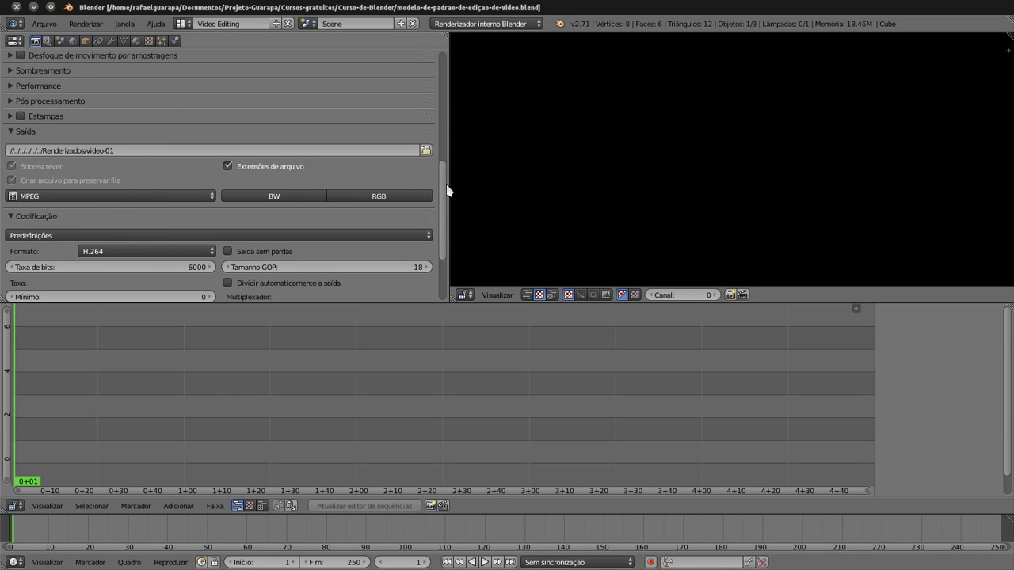
{"action": "scroll", "coordinate": [443, 187], "scroll_direction": "down", "scroll_amount": 5}
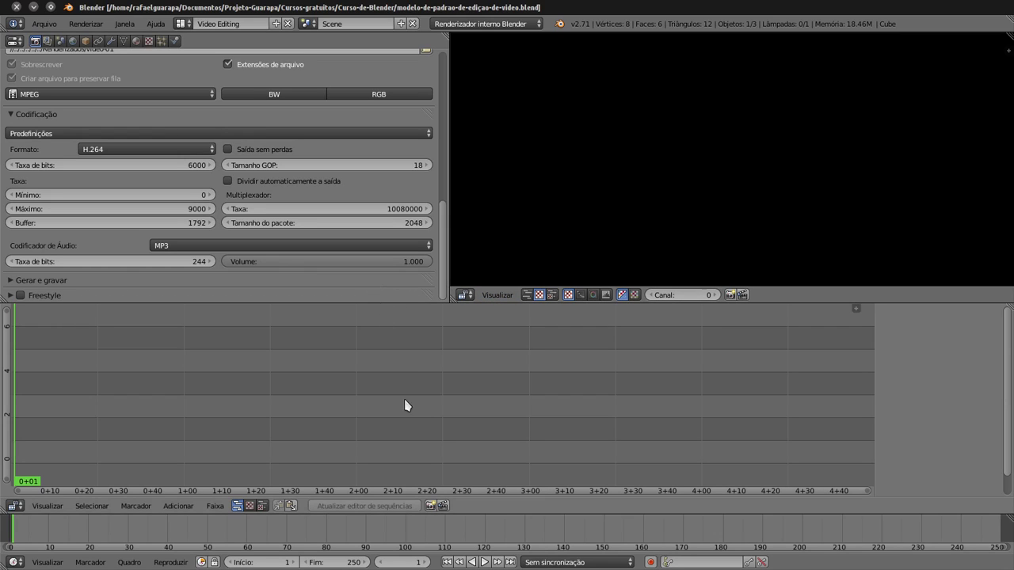
Preview the 3D View Full and Default screen layouts
{"action": "left_click", "coordinate": [181, 24]}
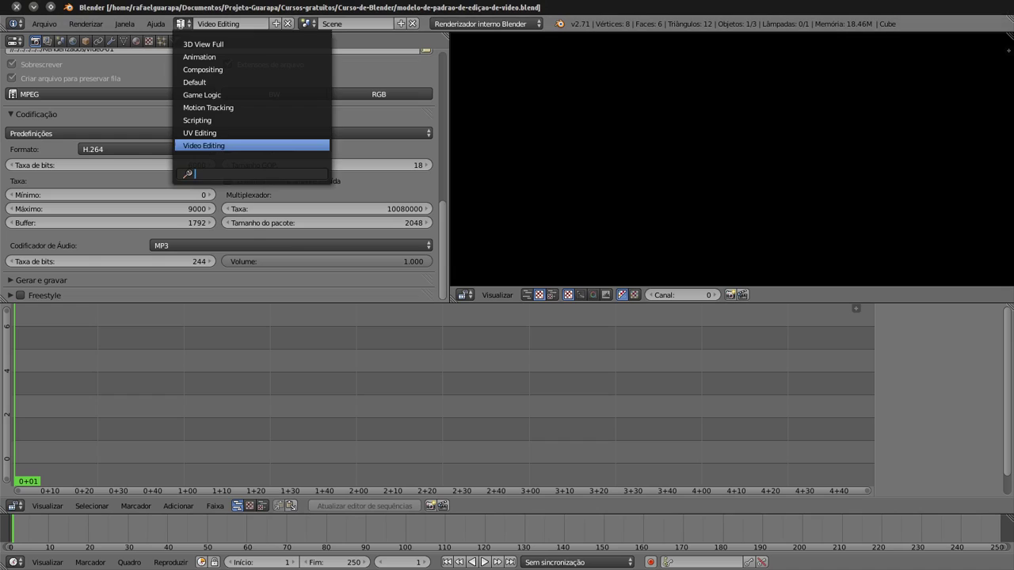
{"action": "left_click", "coordinate": [190, 42]}
{"action": "left_click", "coordinate": [181, 25]}
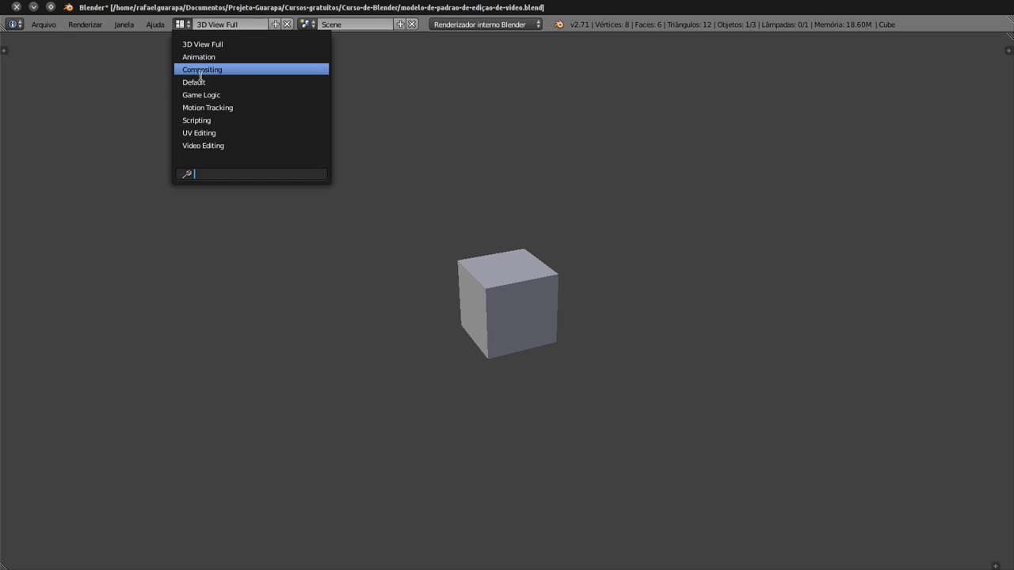
{"action": "left_click", "coordinate": [205, 83]}
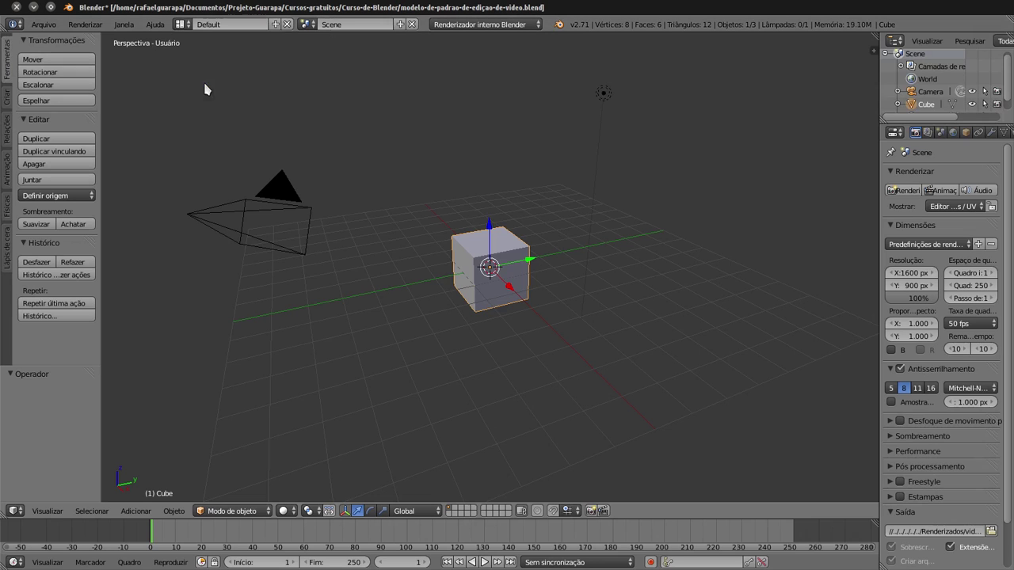
Return to the Video Editing layout and split the Properties area into two stacked editors
{"action": "left_click", "coordinate": [181, 24]}
{"action": "left_click", "coordinate": [222, 147]}
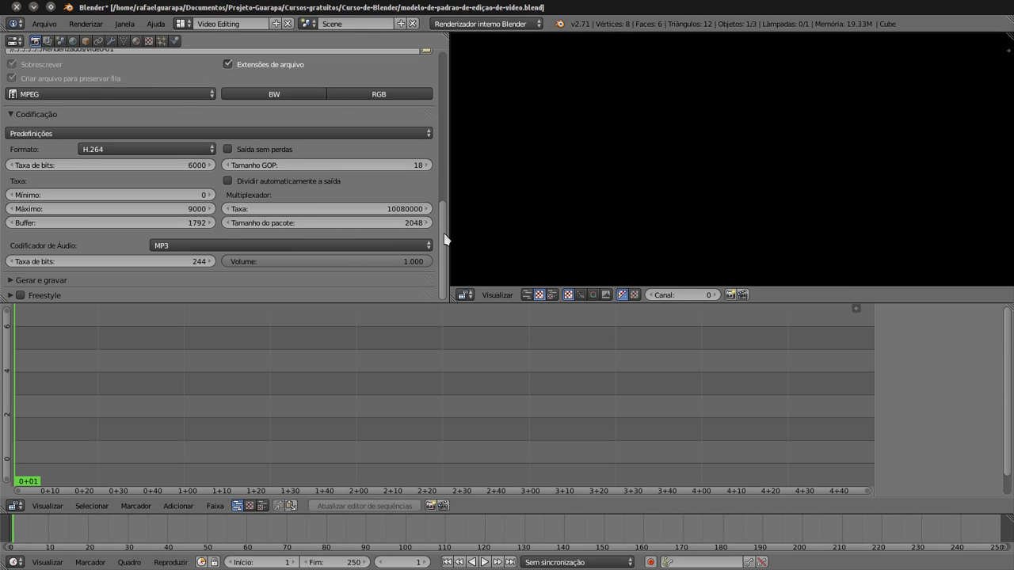
{"action": "left_click_drag", "start_coordinate": [444, 238], "coordinate": [449, 74]}
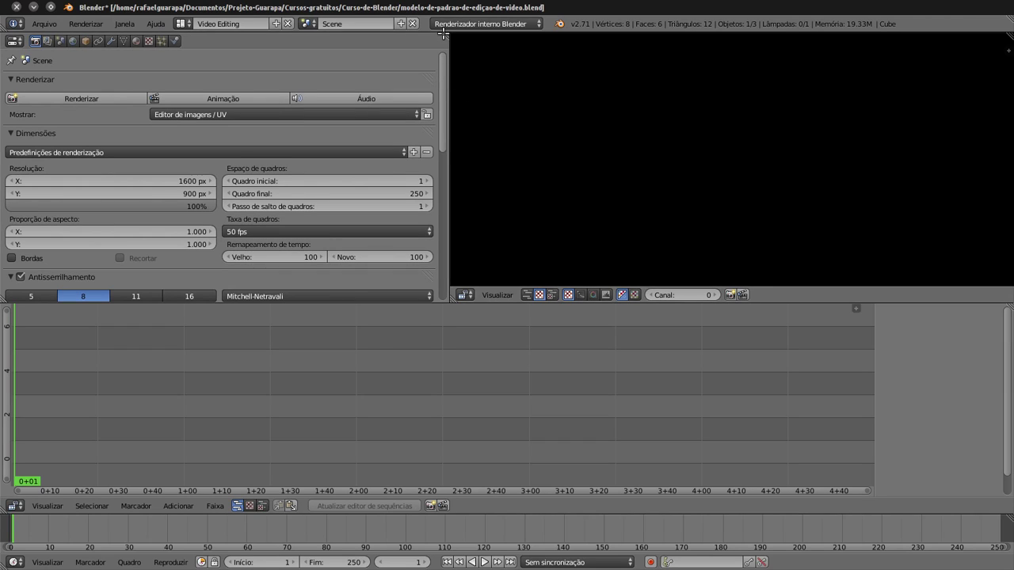
{"action": "left_click_drag", "start_coordinate": [443, 34], "coordinate": [427, 124]}
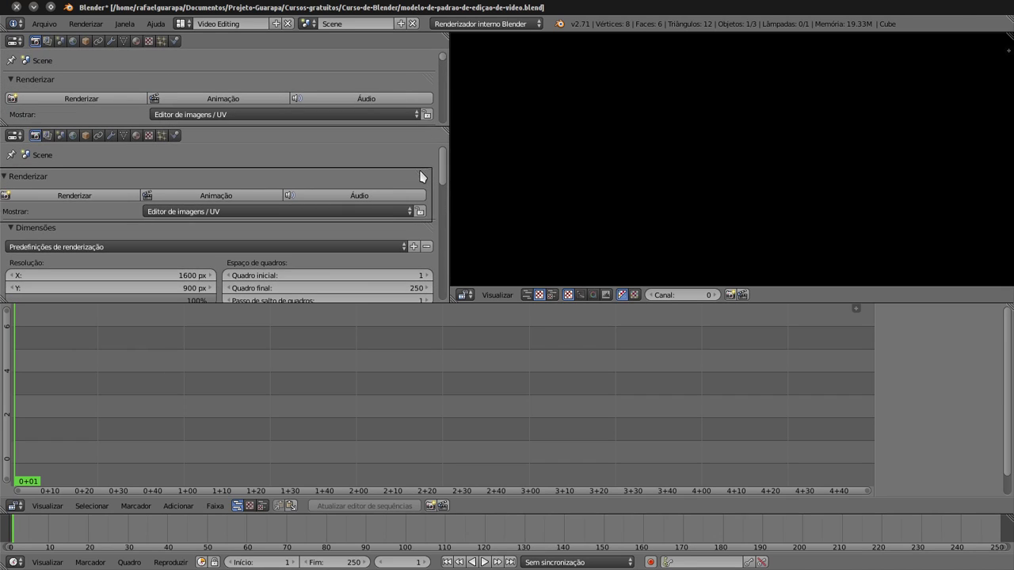
Make the new upper editor a Dope Sheet and turn the top header strip into a Timeline
{"action": "left_click", "coordinate": [15, 41]}
{"action": "left_click", "coordinate": [63, 105]}
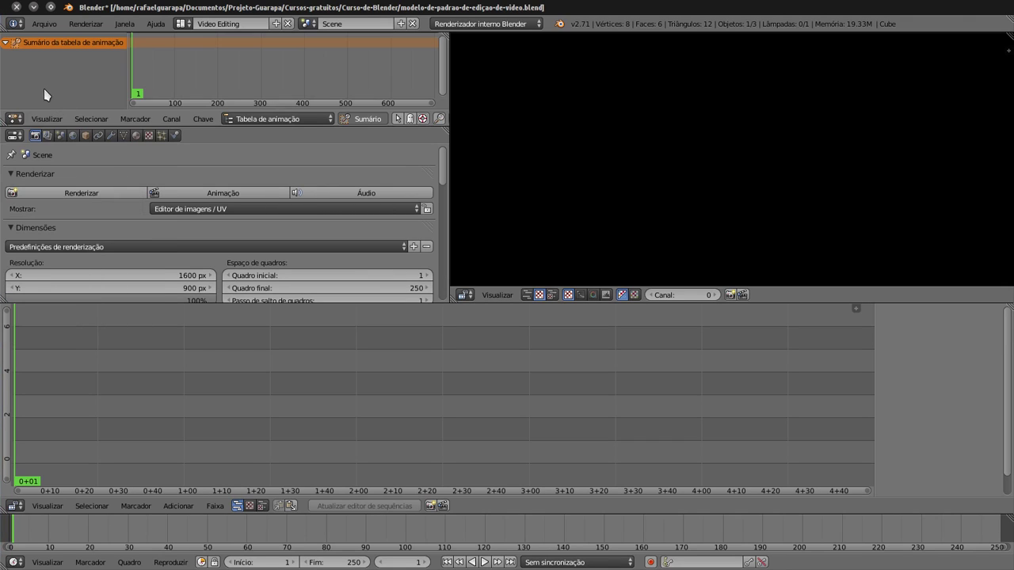
{"action": "left_click", "coordinate": [15, 24]}
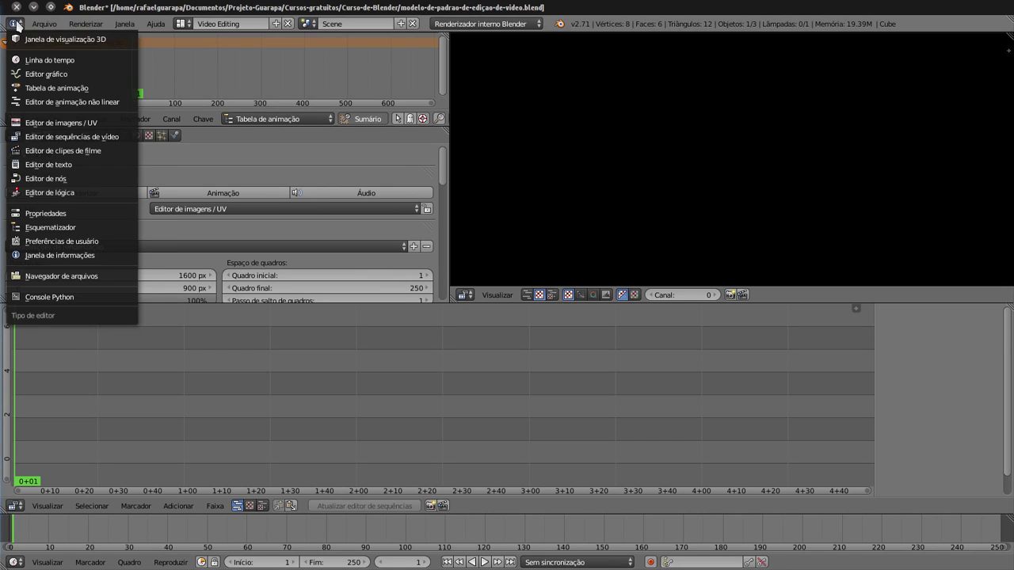
{"action": "left_click", "coordinate": [74, 228]}
{"action": "left_click", "coordinate": [15, 25]}
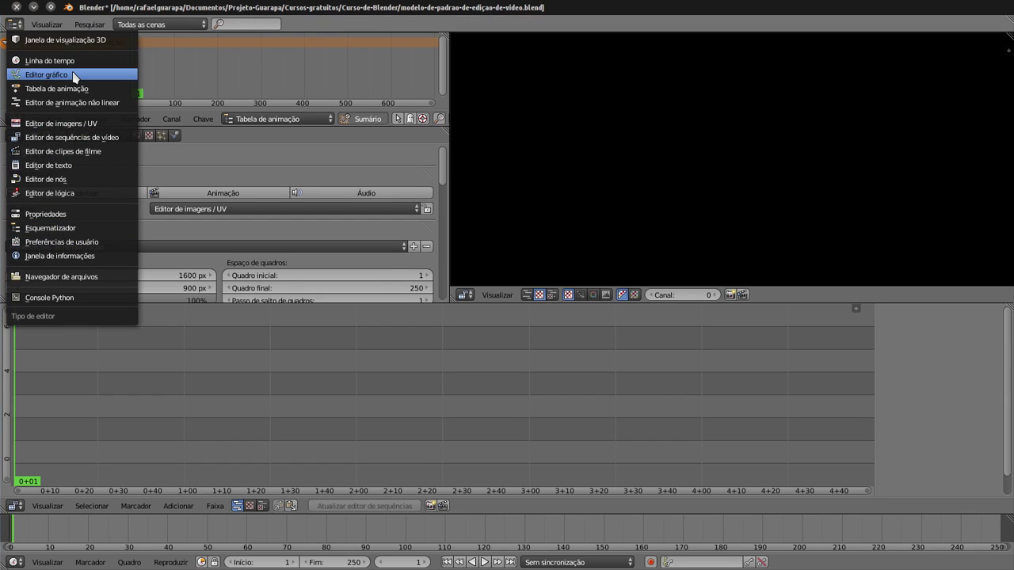
{"action": "left_click", "coordinate": [52, 63]}
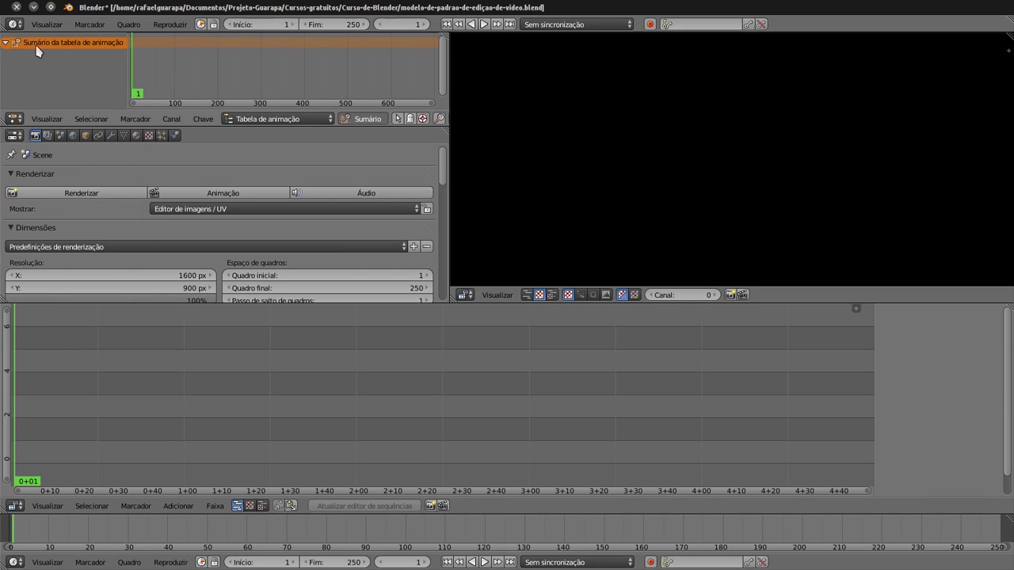
{"action": "left_click", "coordinate": [22, 24]}
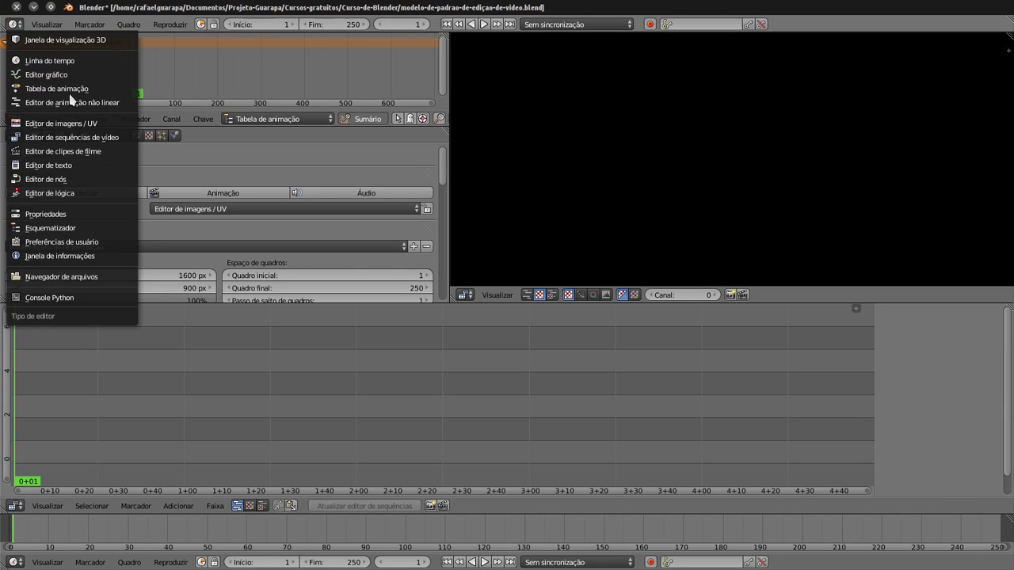
{"action": "left_click", "coordinate": [21, 32]}
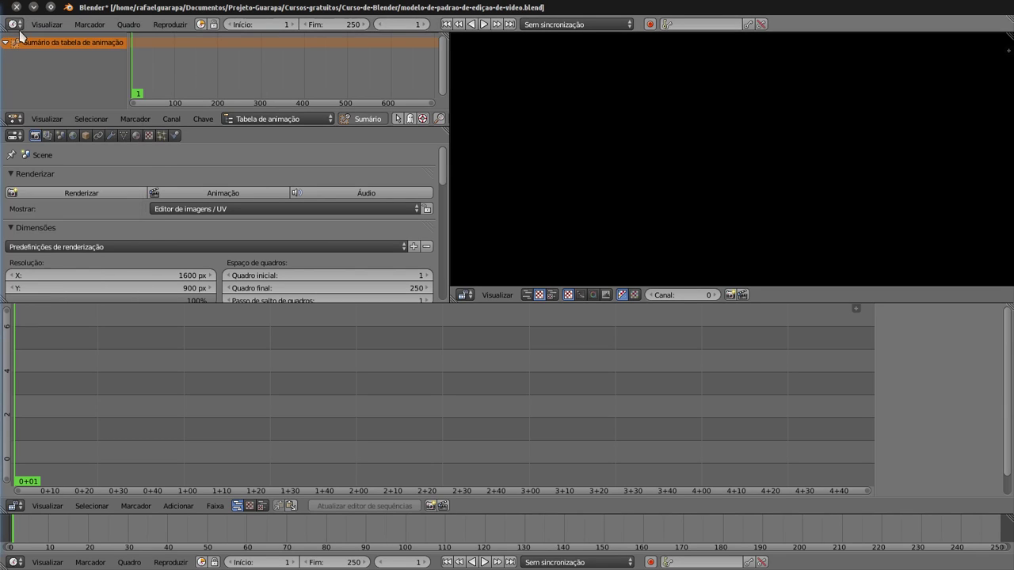
Switch the Dope Sheet area to a Movie Clip Editor
{"action": "left_click", "coordinate": [16, 120]}
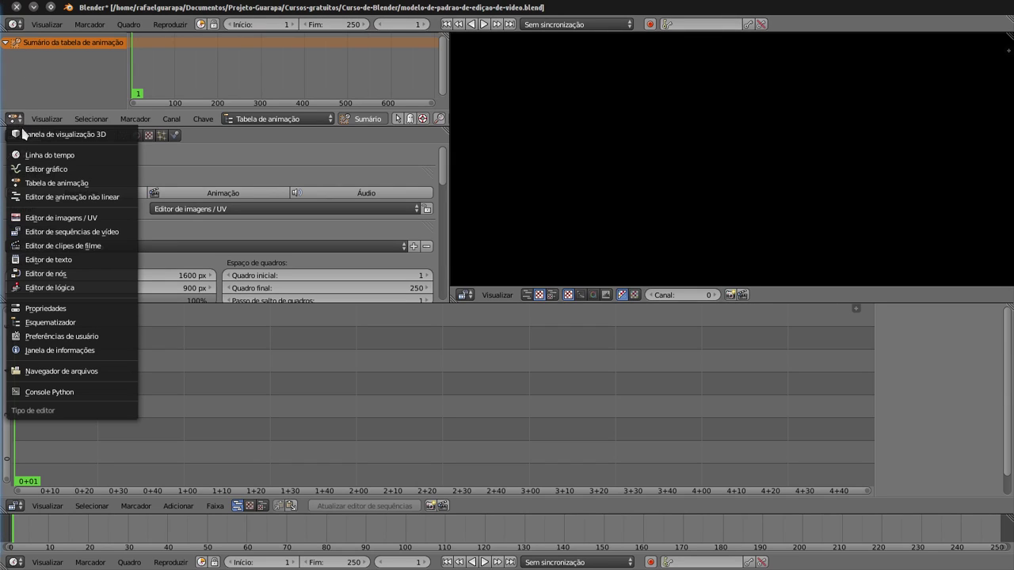
{"action": "left_click", "coordinate": [52, 183]}
{"action": "left_click", "coordinate": [15, 119]}
{"action": "left_click", "coordinate": [63, 245]}
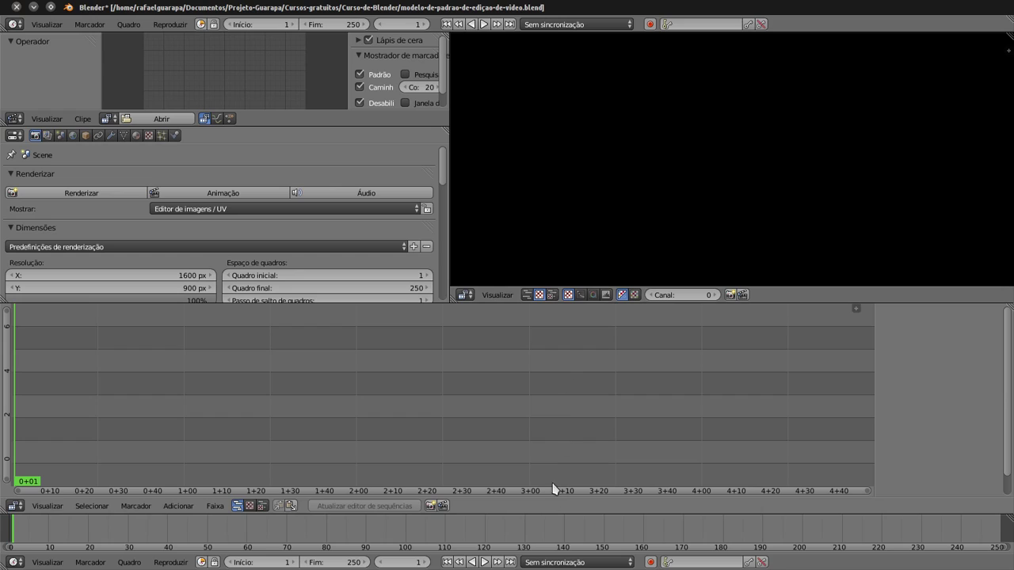
Change the Timeline's playback sync from Sem sincronização to Sincronismo de áudio e vídeo
{"action": "left_click", "coordinate": [576, 563]}
{"action": "left_click", "coordinate": [582, 520]}
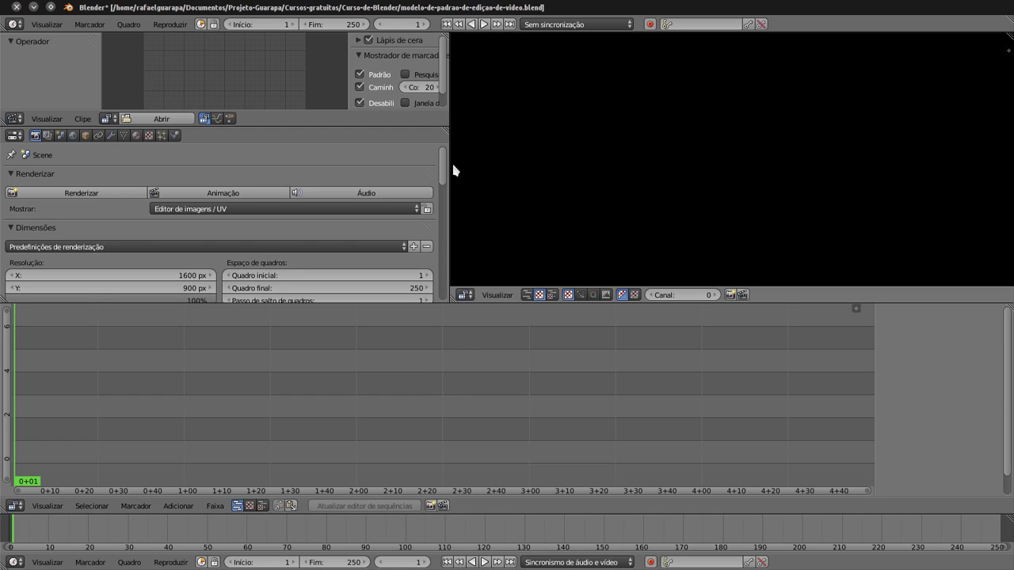
{"action": "scroll", "coordinate": [446, 171], "scroll_direction": "down", "scroll_amount": 3}
{"action": "scroll", "coordinate": [449, 180], "scroll_direction": "down", "scroll_amount": 1}
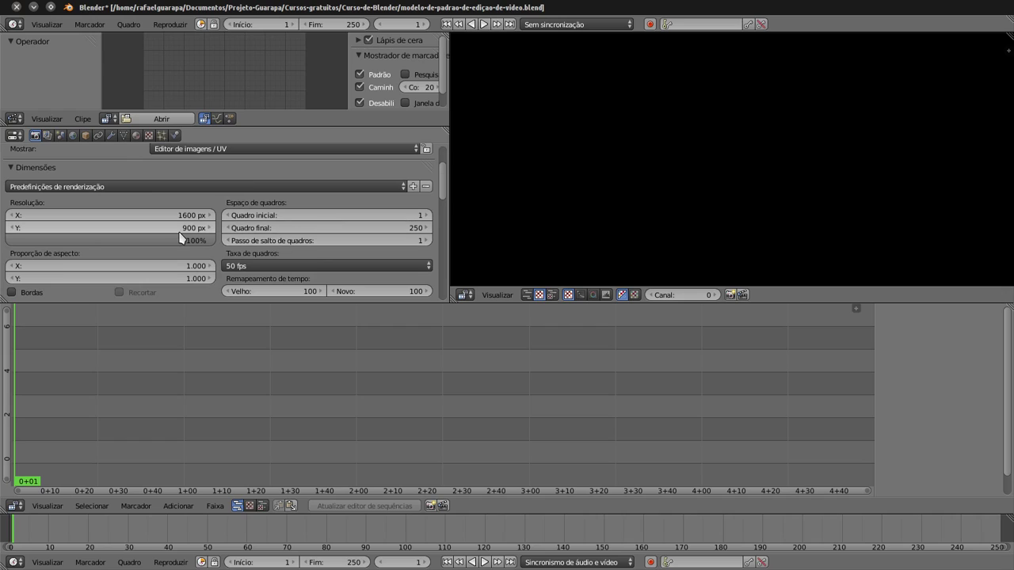